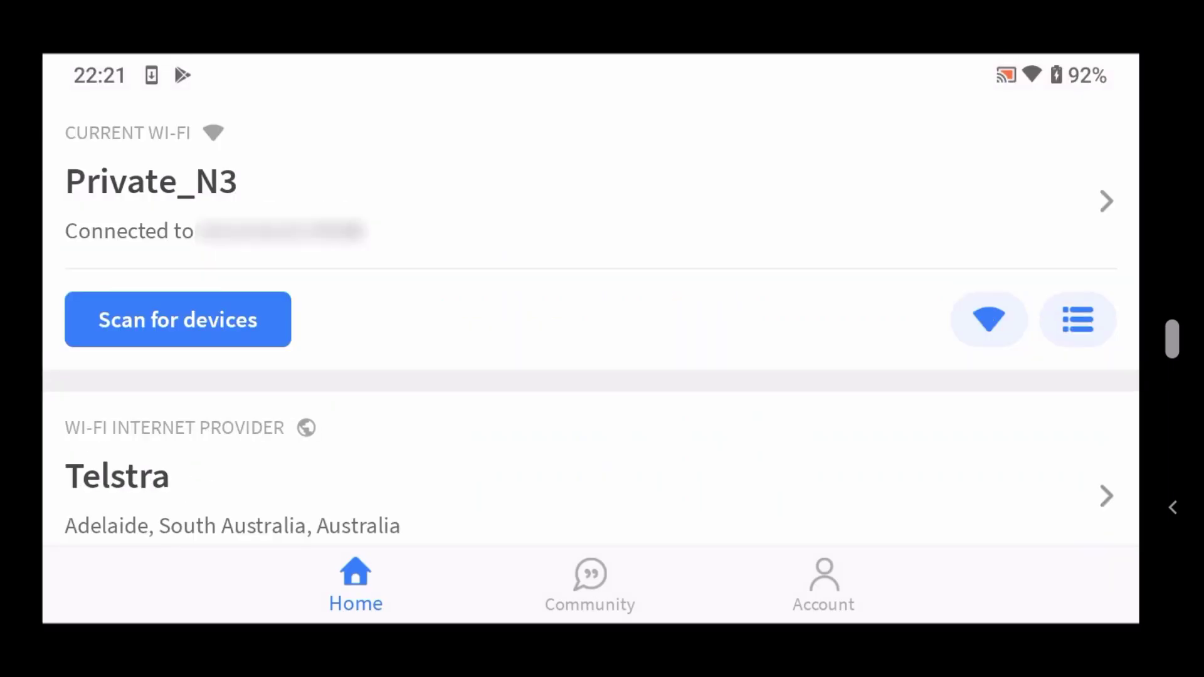
# - Scan Private_N3 in Fing and review the six devices, including the gateway at 192.168.178.1
pyautogui.click(236, 320)
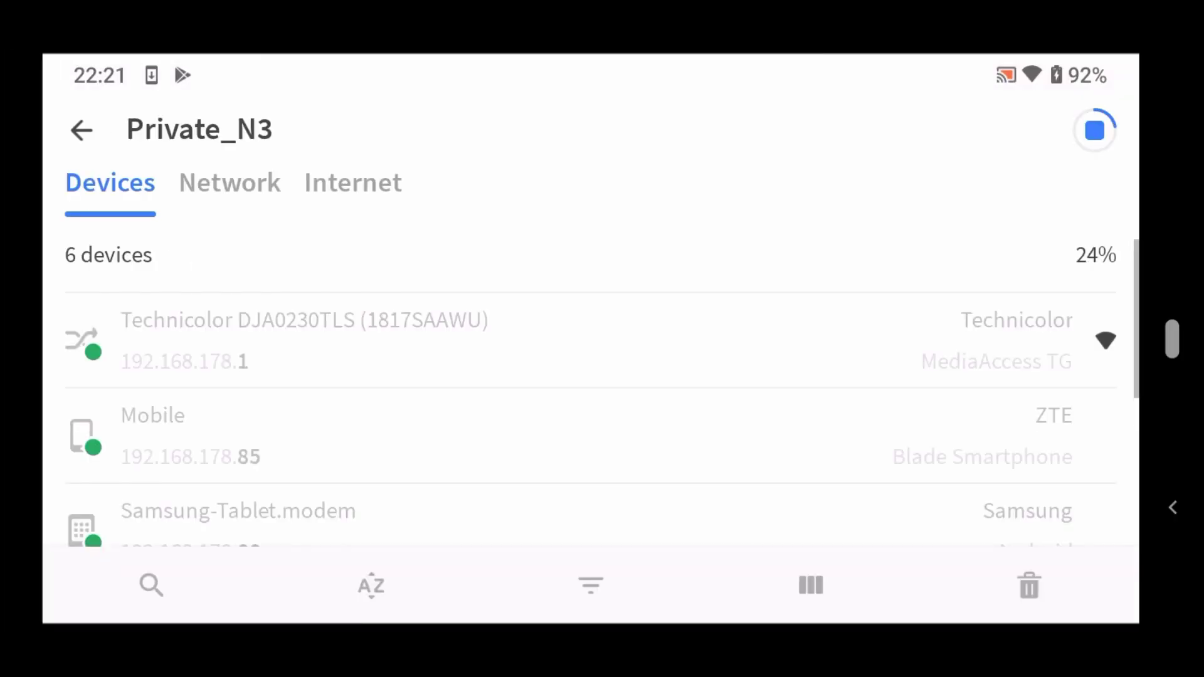
pyautogui.scroll(-1, 589, 389)
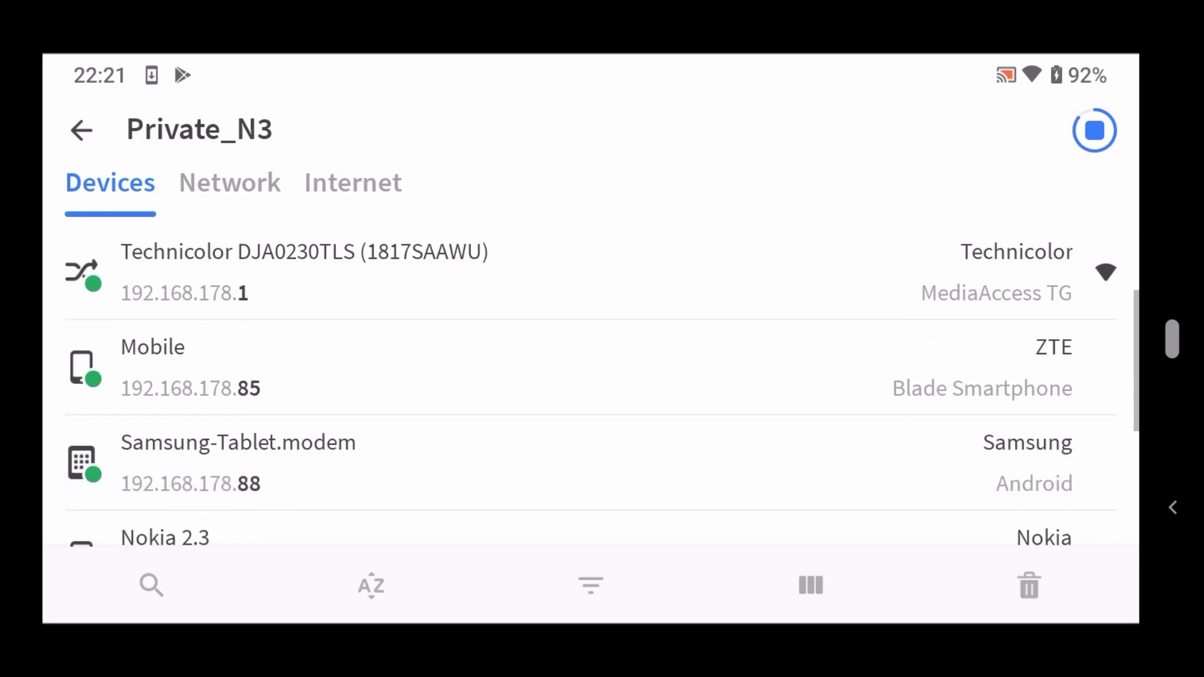
pyautogui.scroll(-3, 589, 389)
pyautogui.scroll(-1, 589, 389)
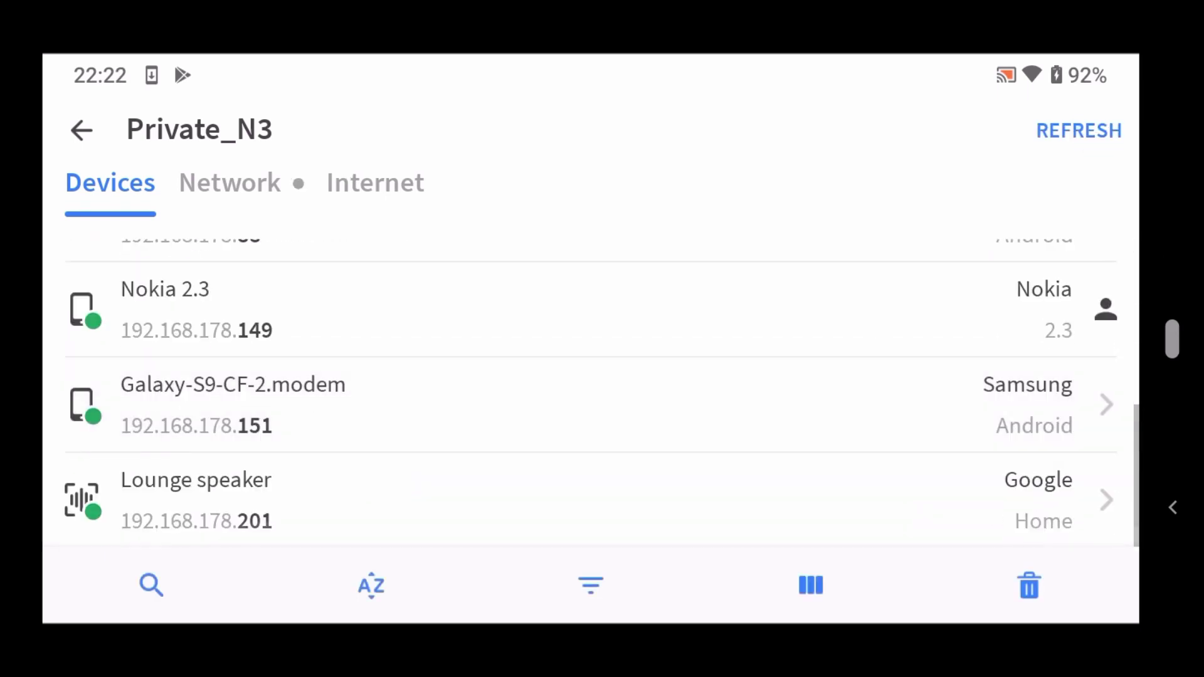
pyautogui.scroll(5, 589, 389)
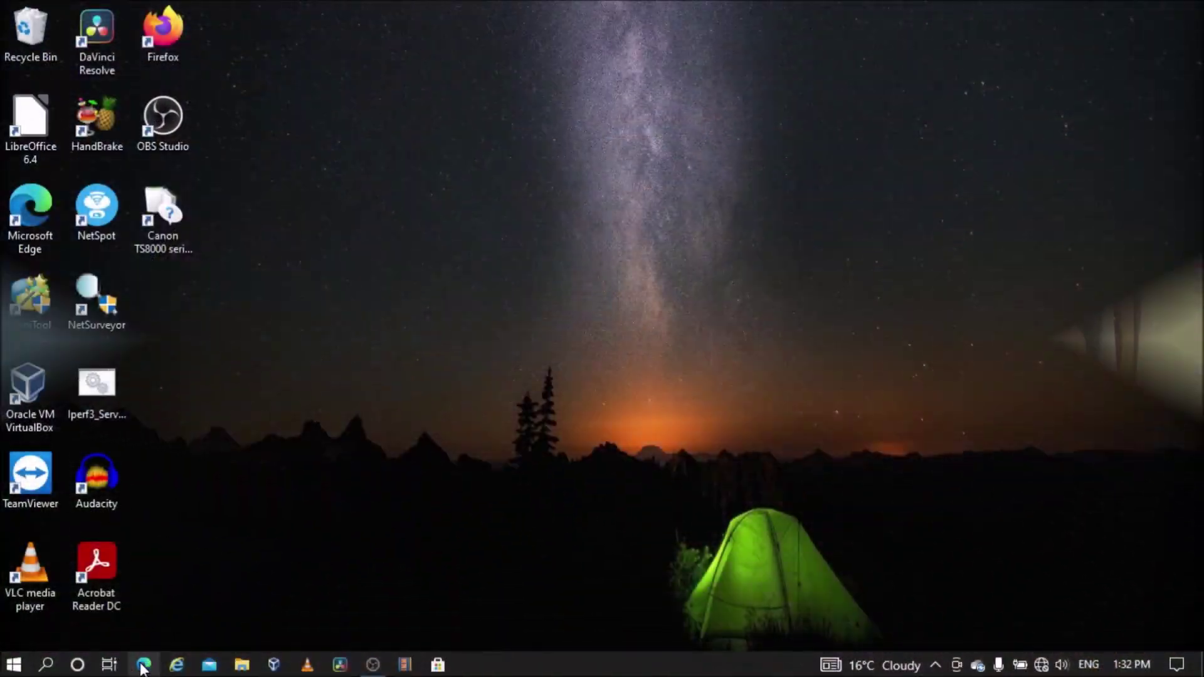
pyautogui.click(143, 666)
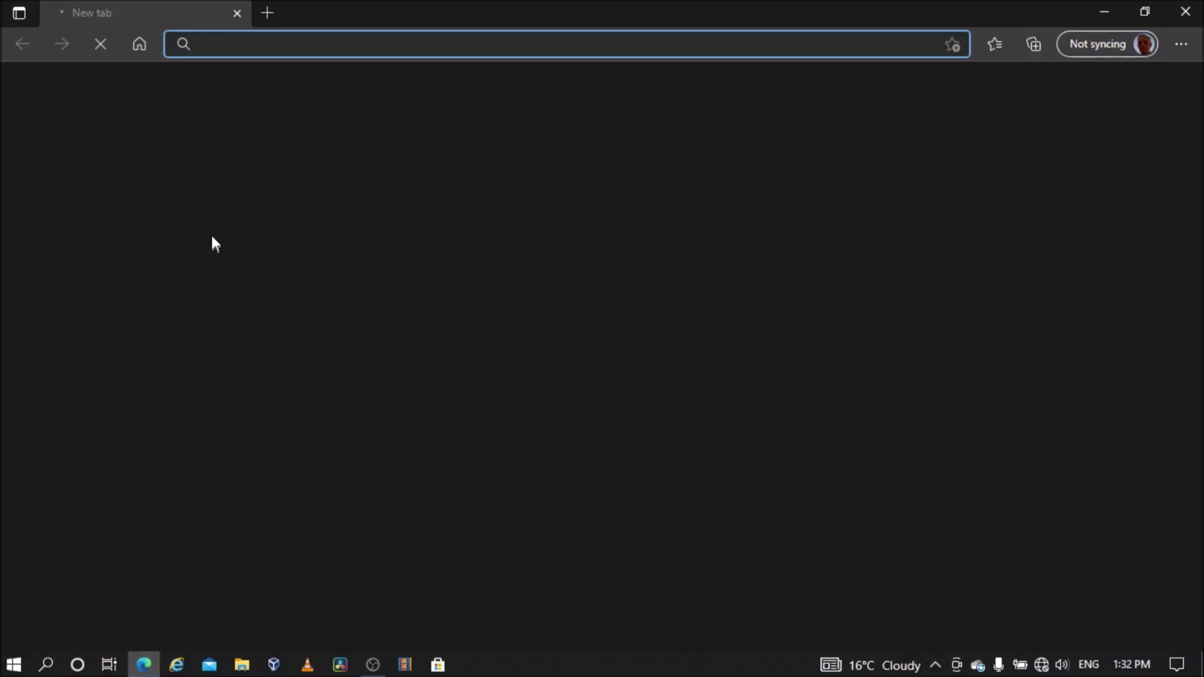
# - Browse to the modem at 192.168.178.1 and re-enter the admin password on the login page
pyautogui.write('ht')
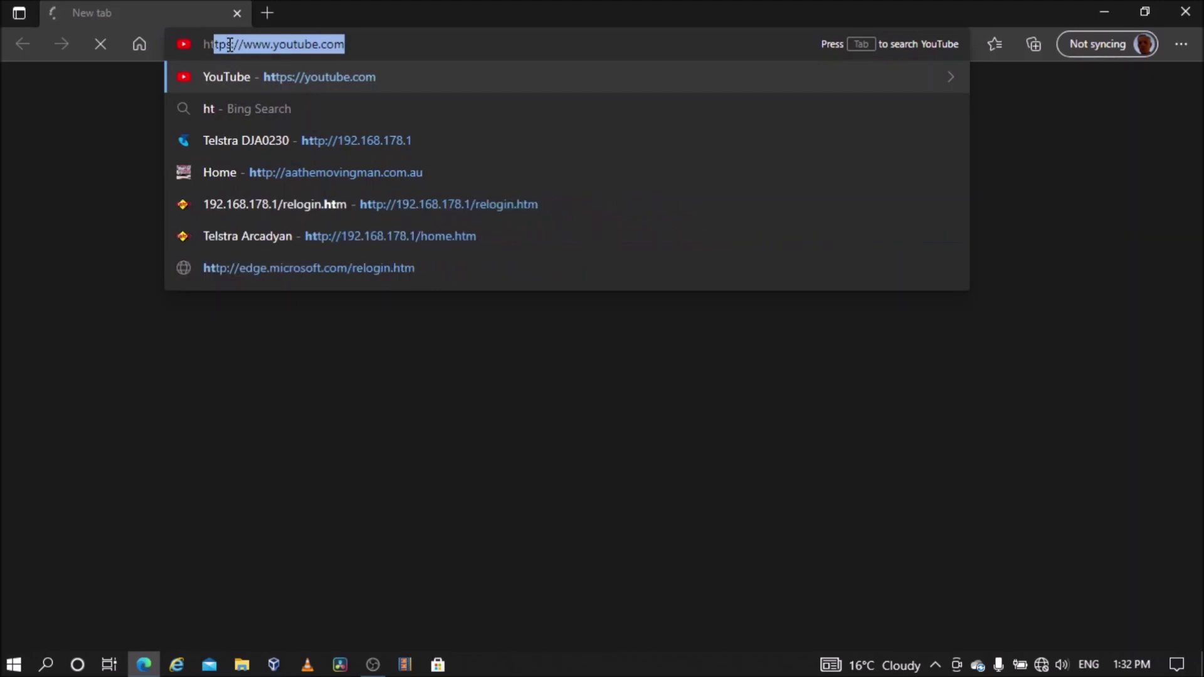
pyautogui.write('tp')
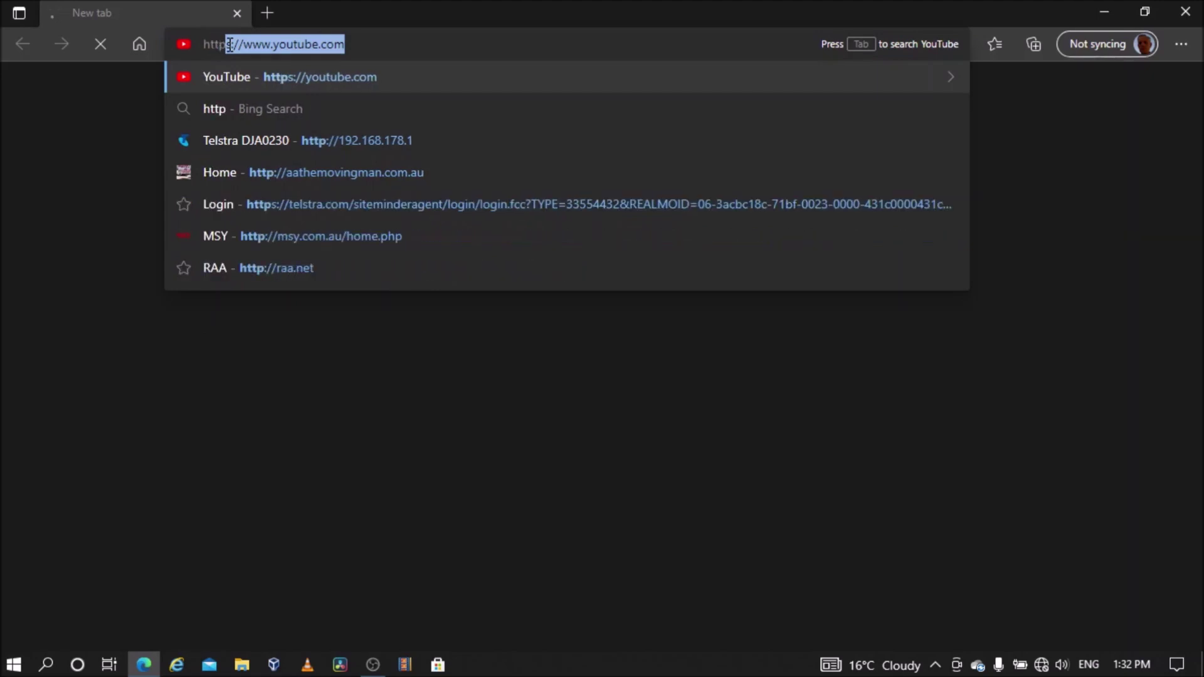
pyautogui.write(':/')
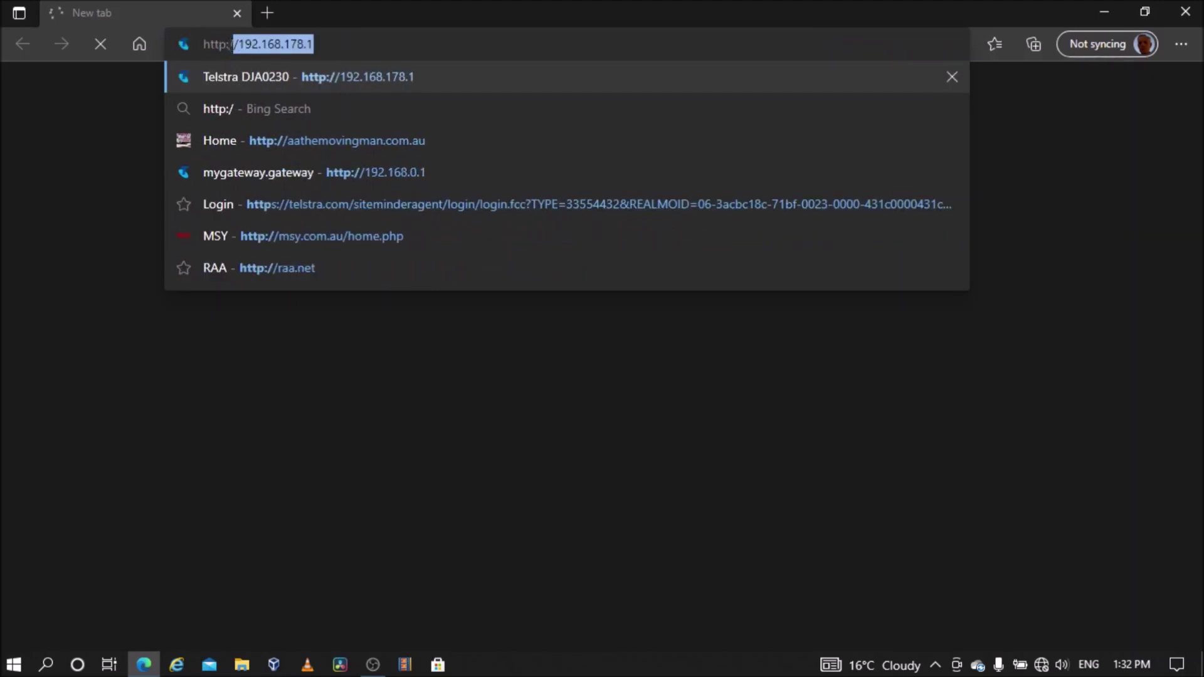
pyautogui.write('/19')
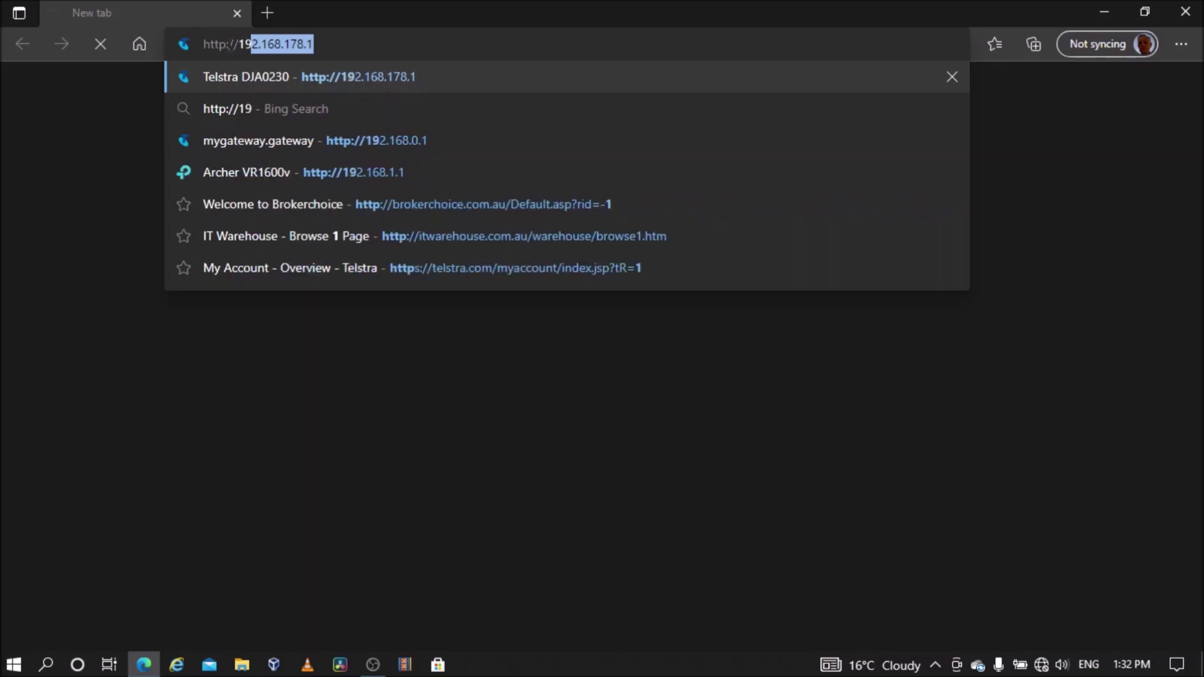
pyautogui.write('2.1')
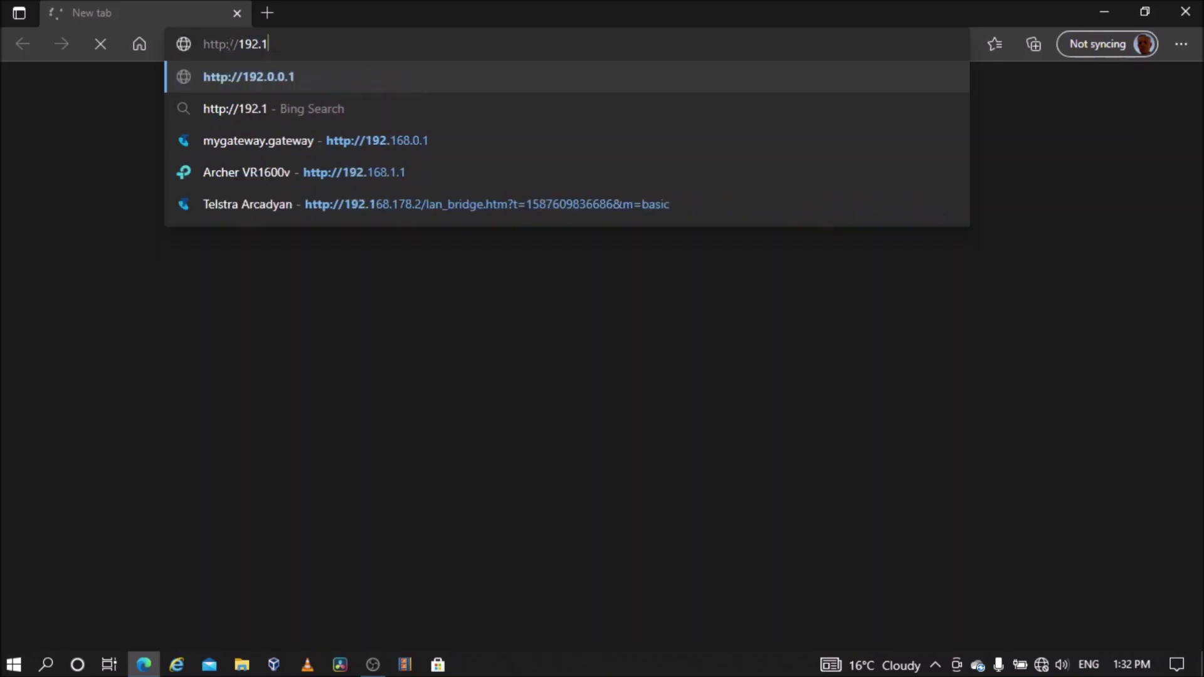
pyautogui.write('68.-0')
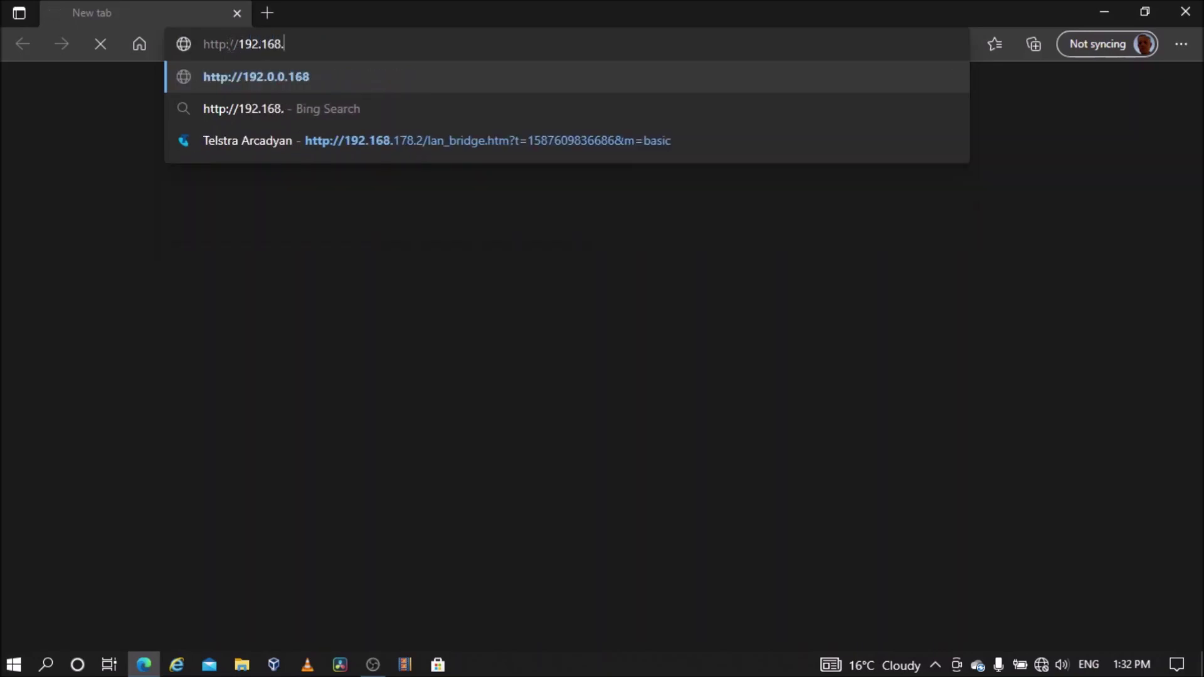
pyautogui.press('BackSpace')
pyautogui.press('BackSpace')
pyautogui.write('0.')
pyautogui.press('Escape')
pyautogui.write('178.1')
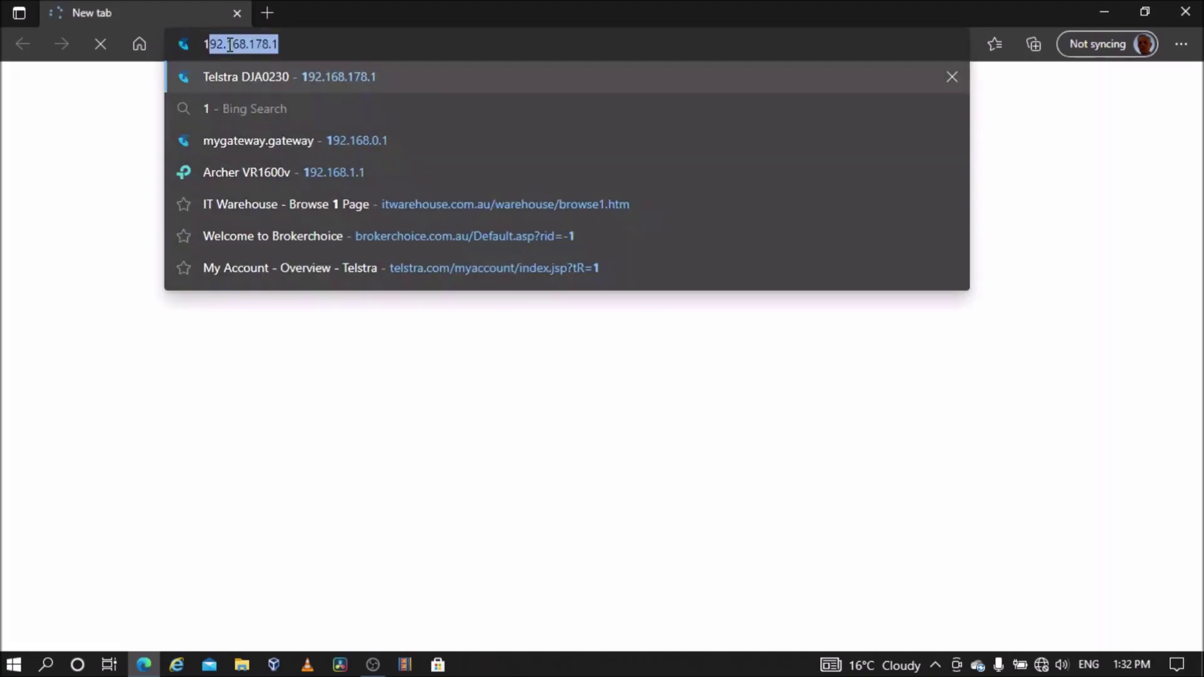
pyautogui.click(355, 142)
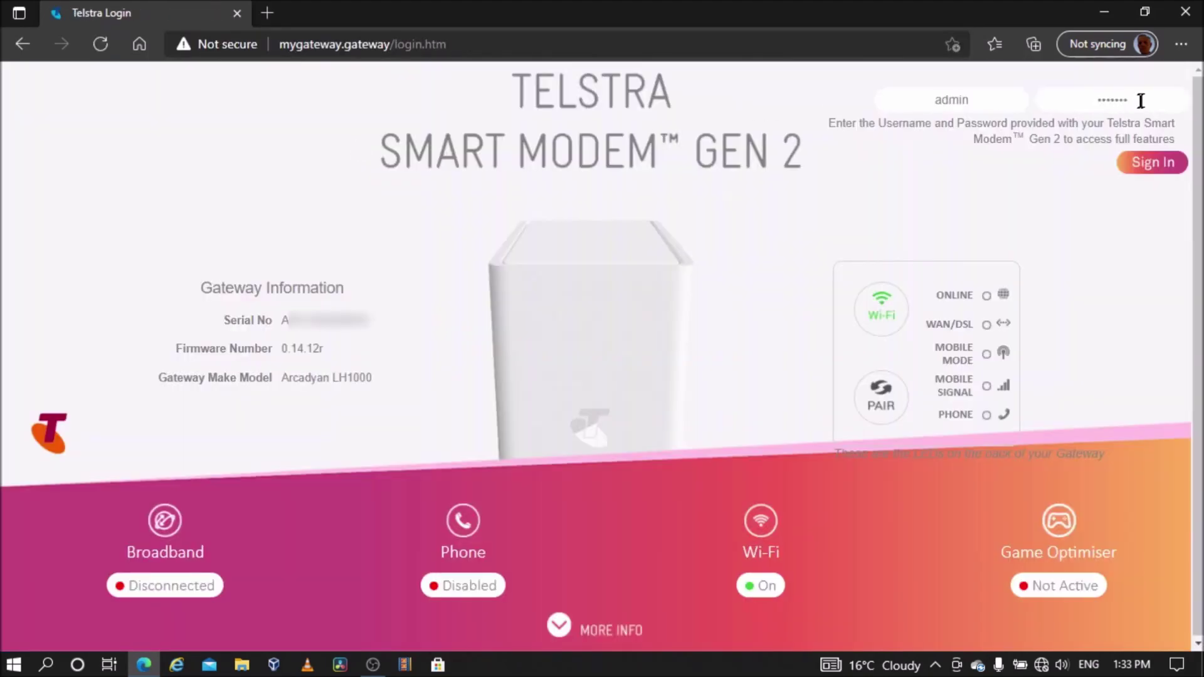
pyautogui.moveTo(1142, 99); pyautogui.dragTo(1101, 97)
pyautogui.write('a')
# - Sign in and review the advanced Wi-Fi diagnostics: Private_N3 on channel 13, Private_N3-5G near 108
pyautogui.click(1154, 163)
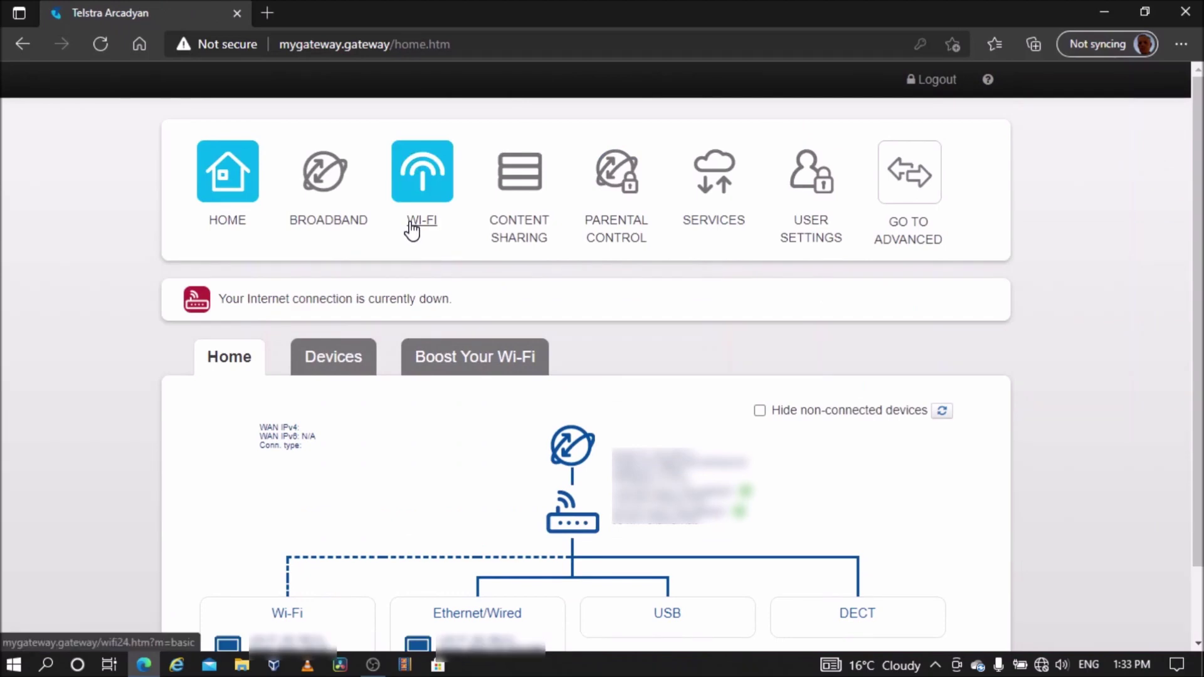
pyautogui.click(910, 172)
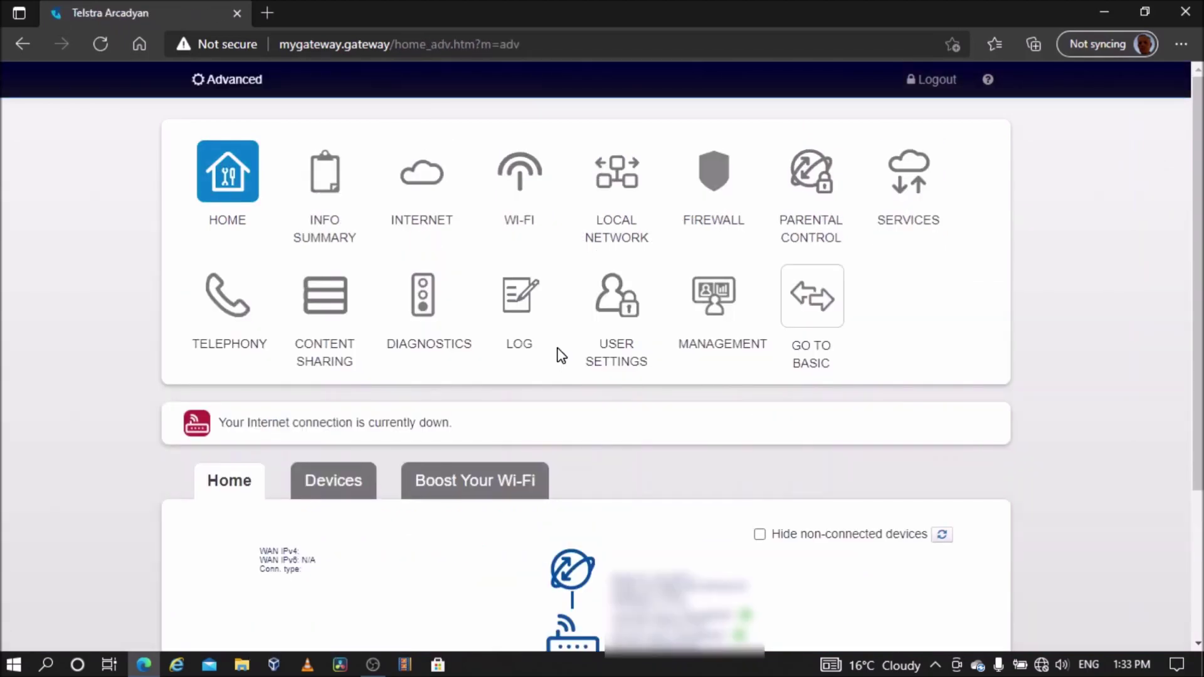
pyautogui.click(425, 314)
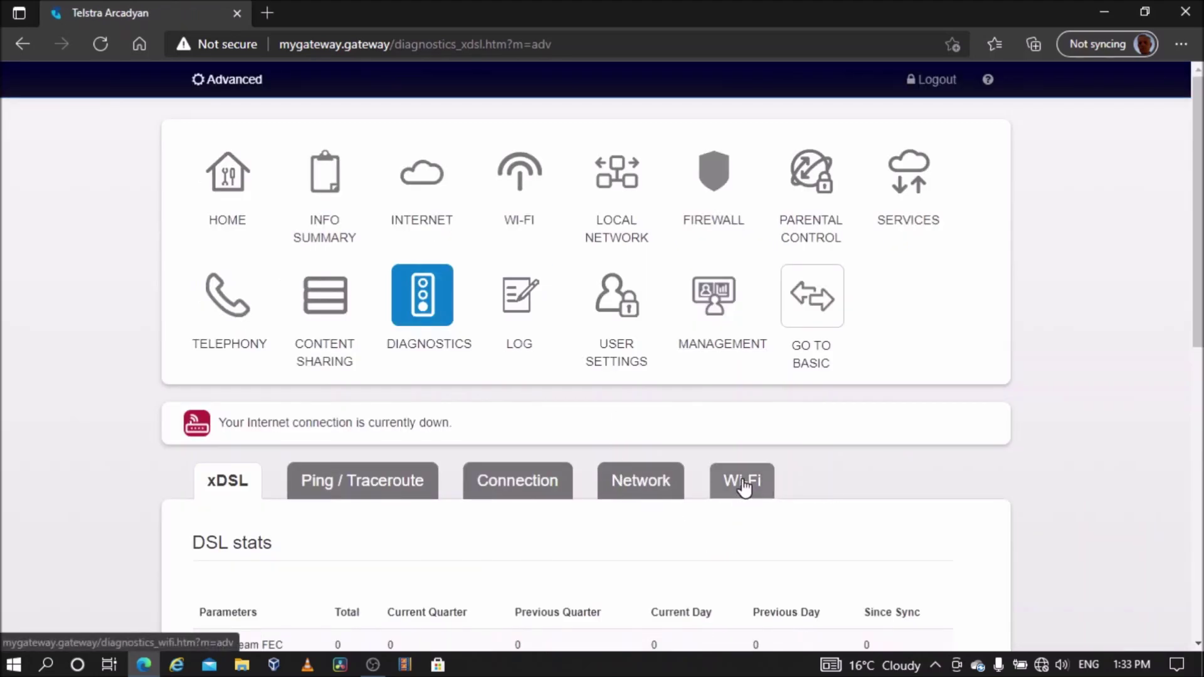
pyautogui.click(744, 482)
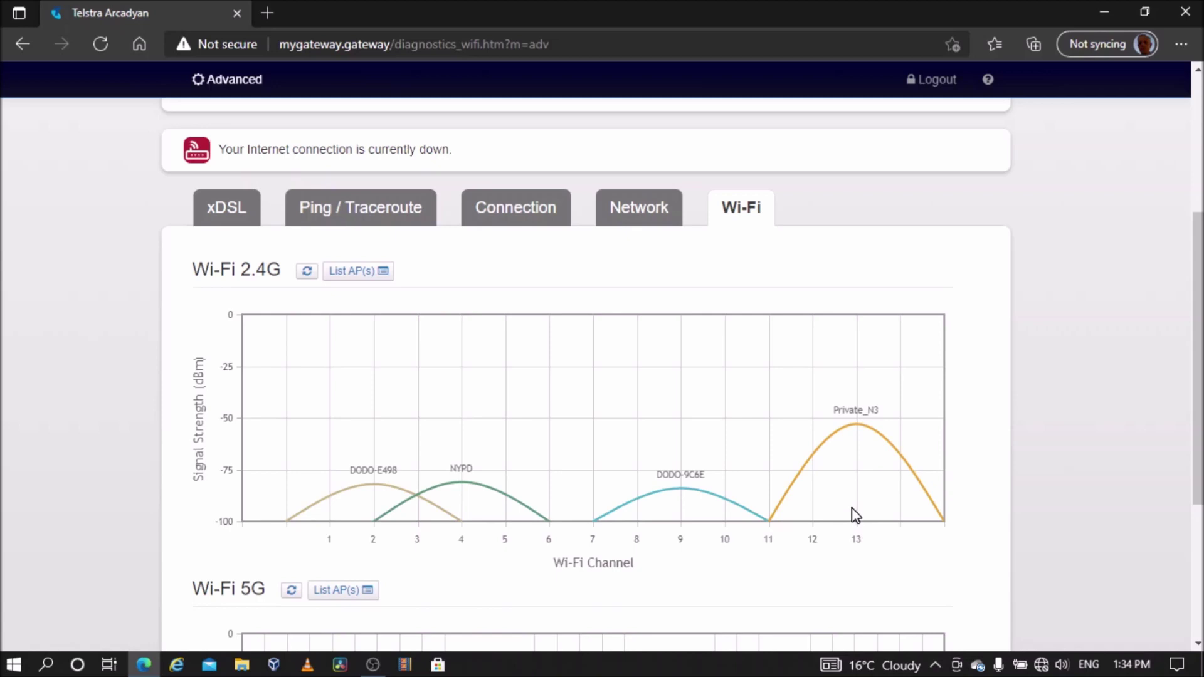
pyautogui.scroll(-4, 667, 477)
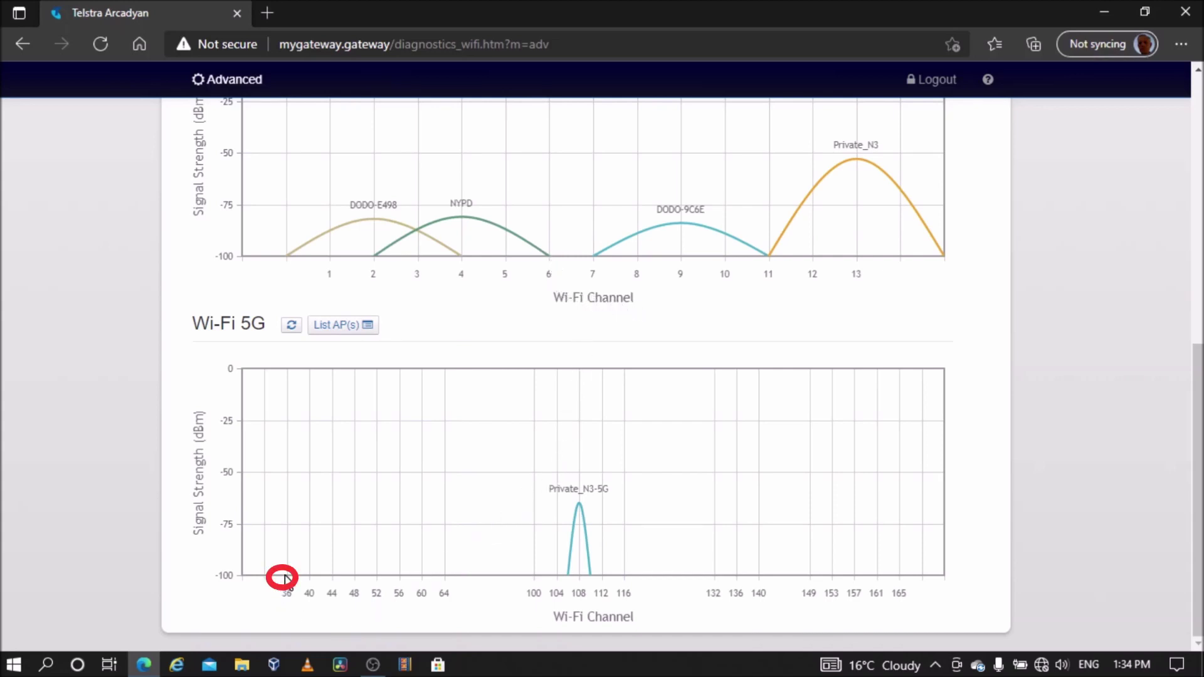
pyautogui.scroll(9, 320, 494)
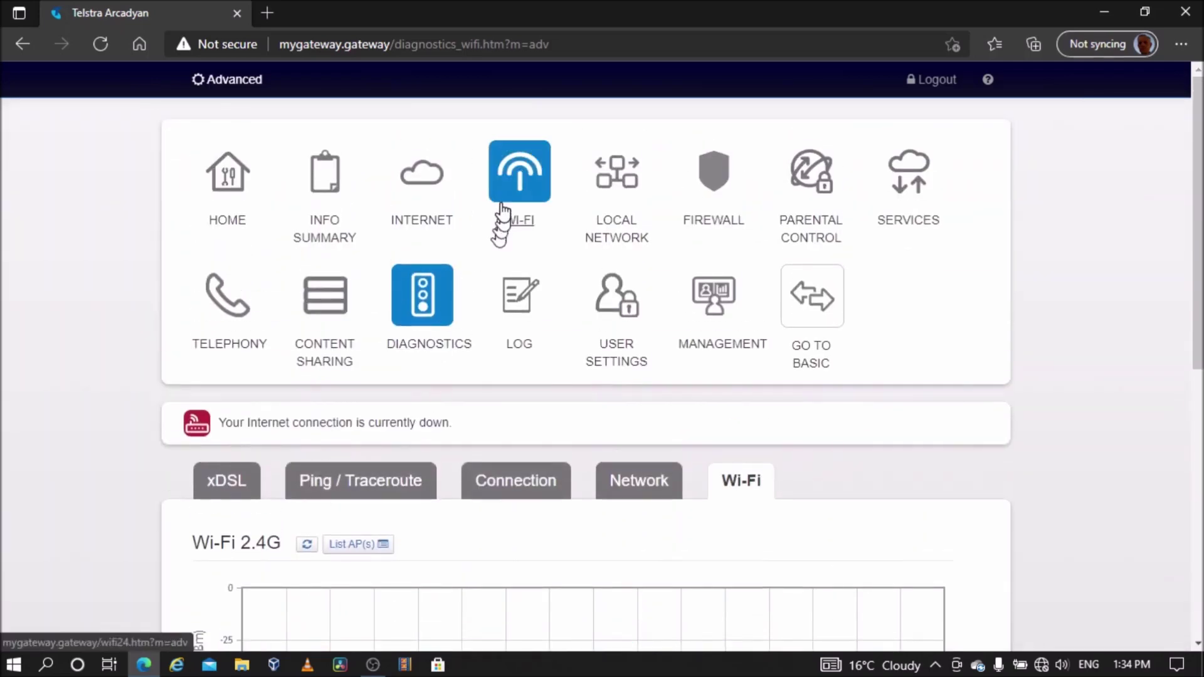
pyautogui.click(503, 206)
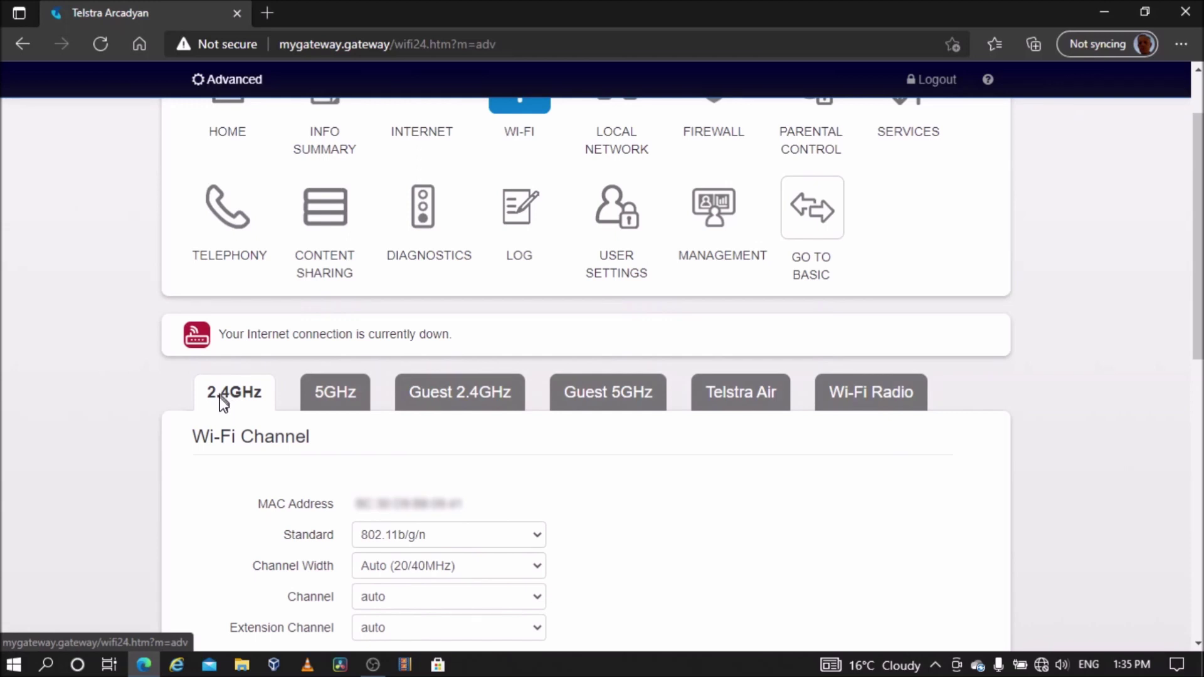
# - Set the 2.4GHz Wi-Fi channel to 6 and save
pyautogui.click(537, 598)
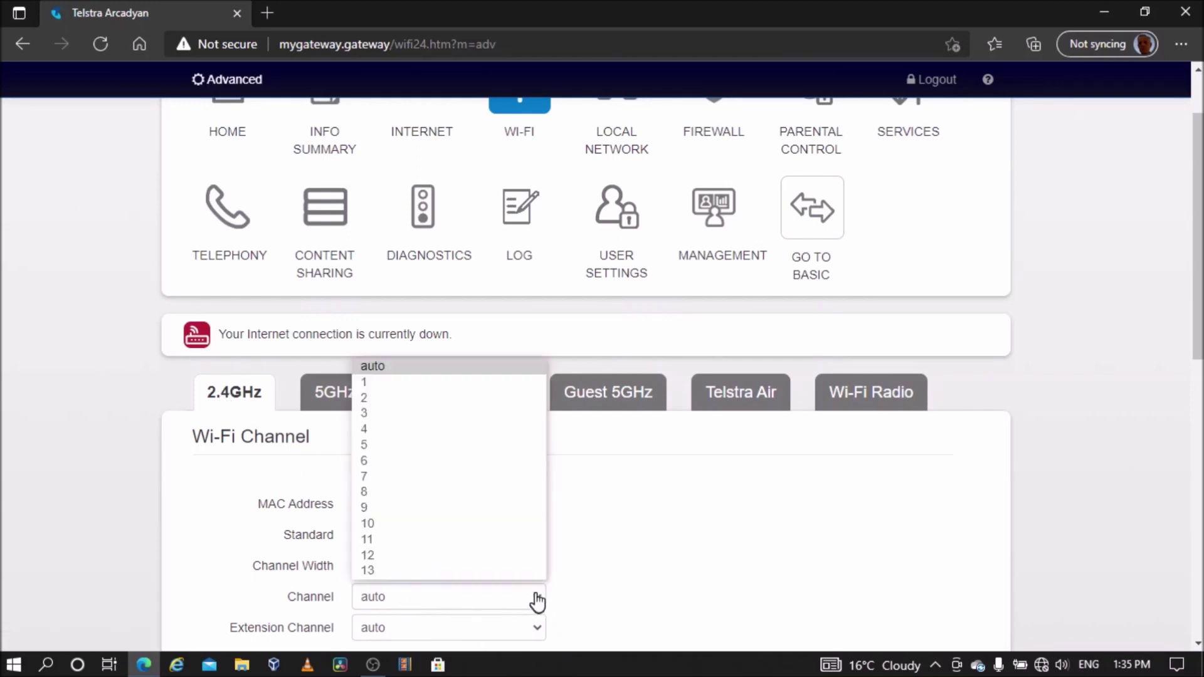
pyautogui.click(375, 463)
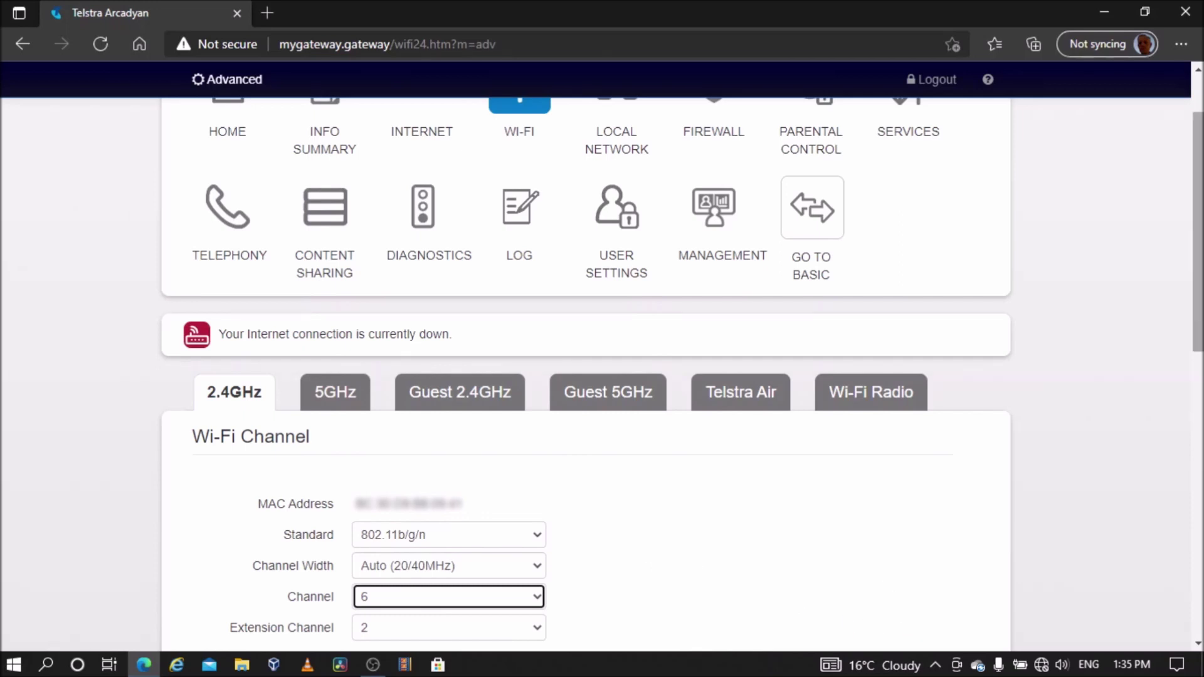
pyautogui.scroll(-10, 602, 377)
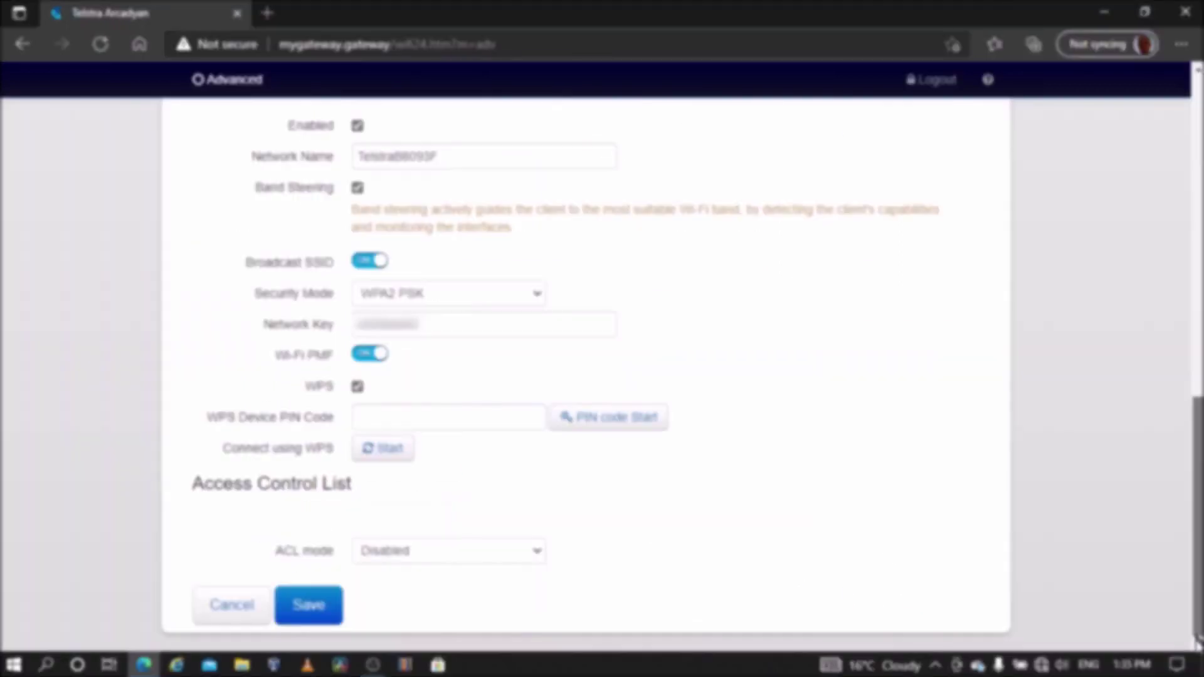
pyautogui.click(300, 606)
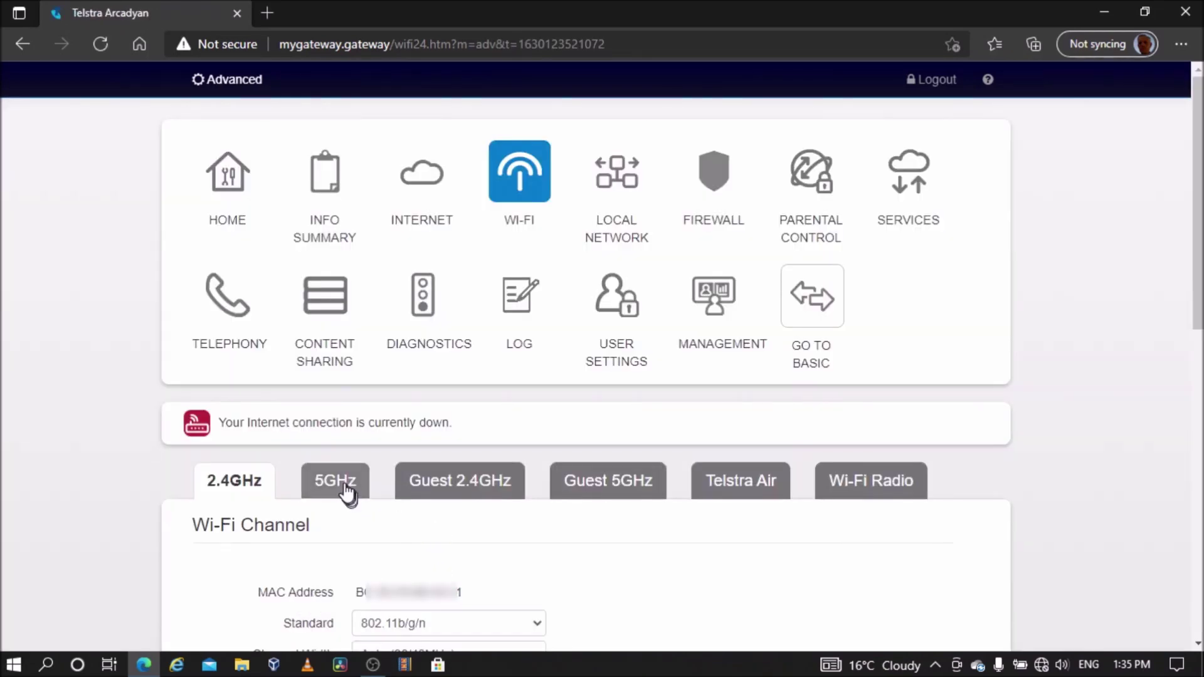
# - Set the 5GHz Wi-Fi channel to 36 and save it
pyautogui.click(345, 491)
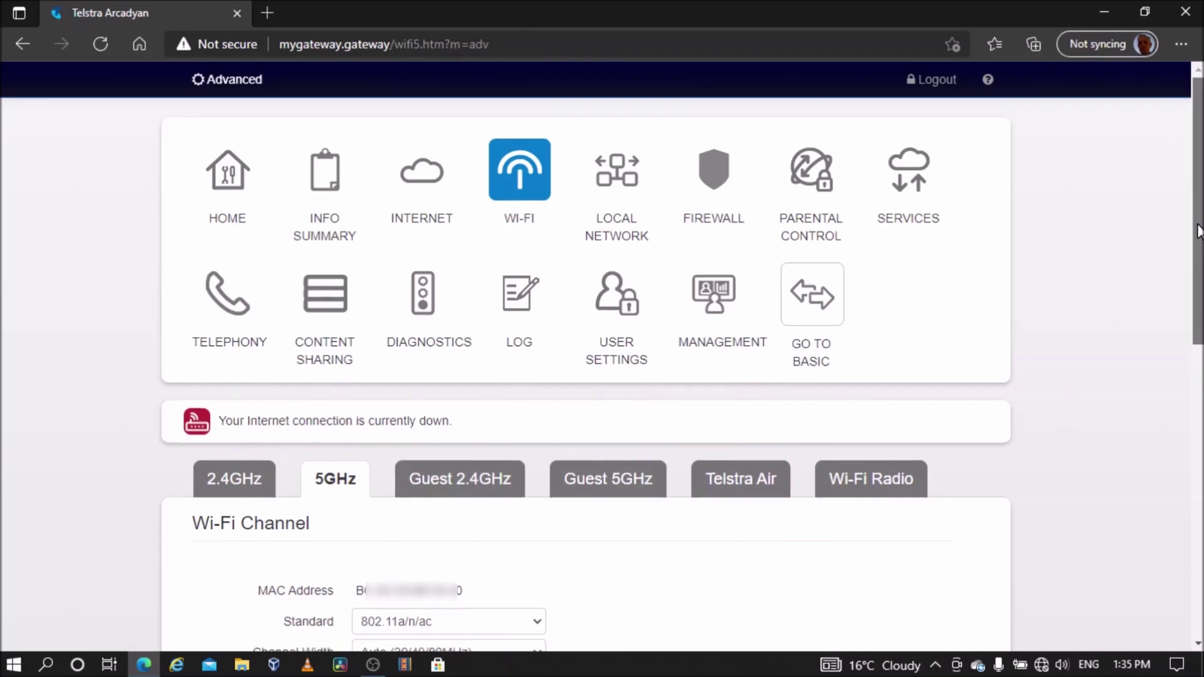
pyautogui.scroll(-7, 1198, 229)
pyautogui.click(538, 251)
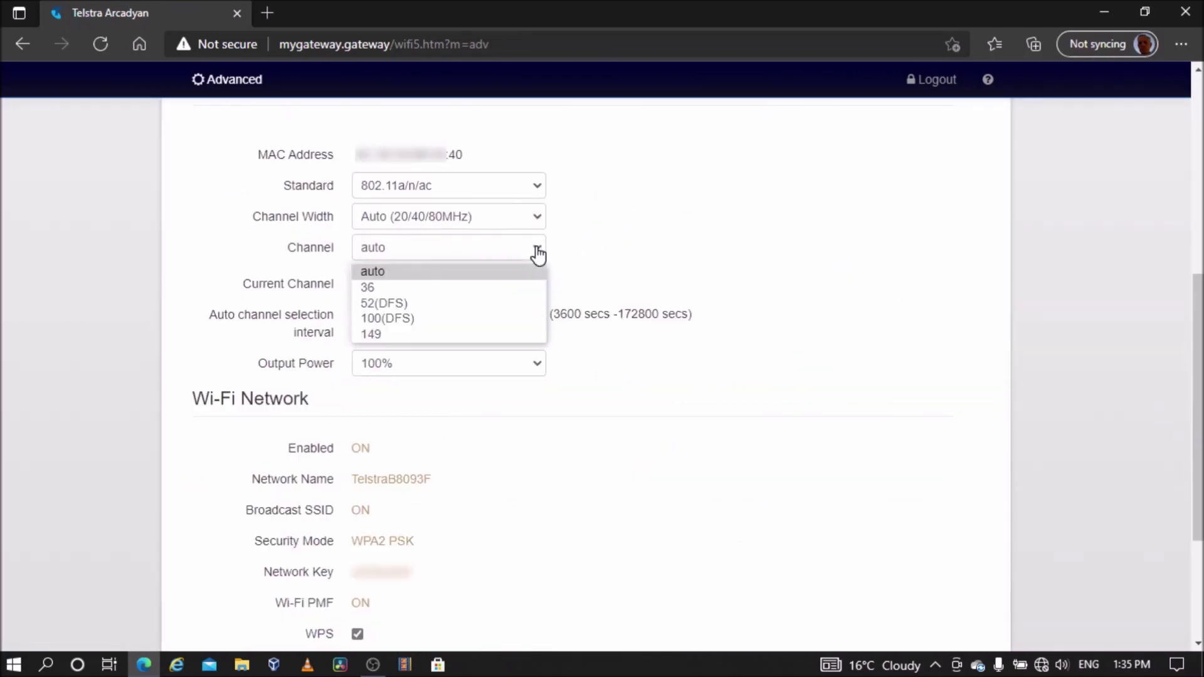
pyautogui.click(380, 288)
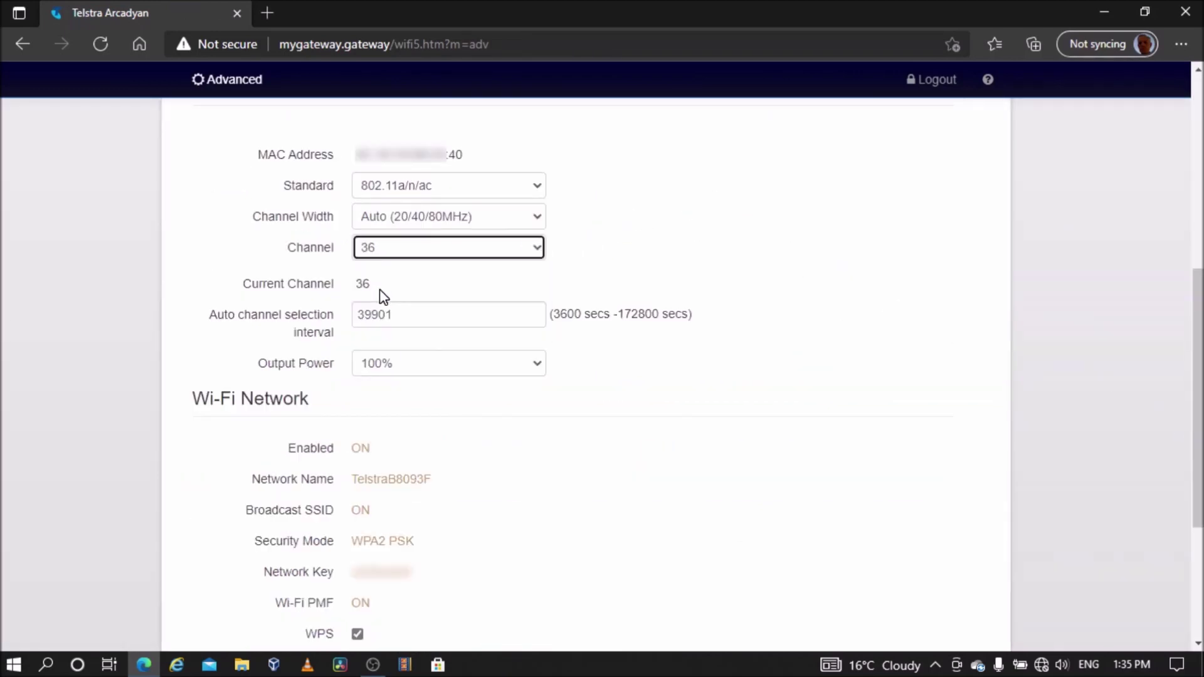
pyautogui.scroll(-4, 400, 349)
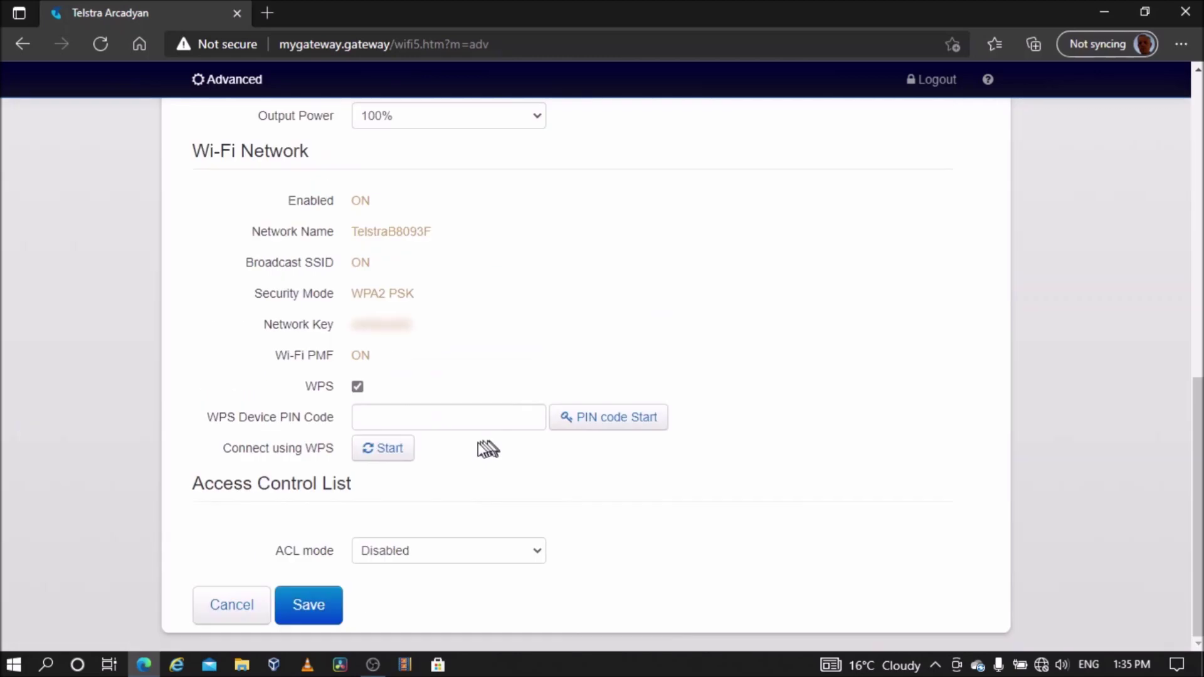
pyautogui.click(308, 618)
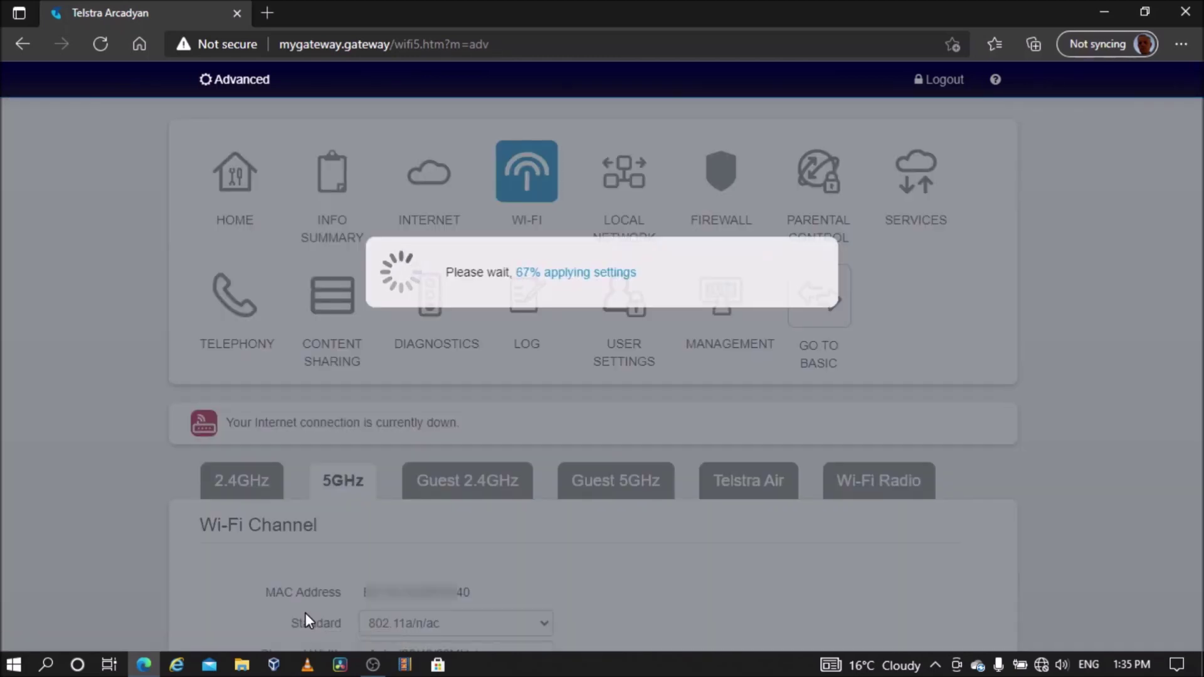
pyautogui.scroll(-6, 464, 535)
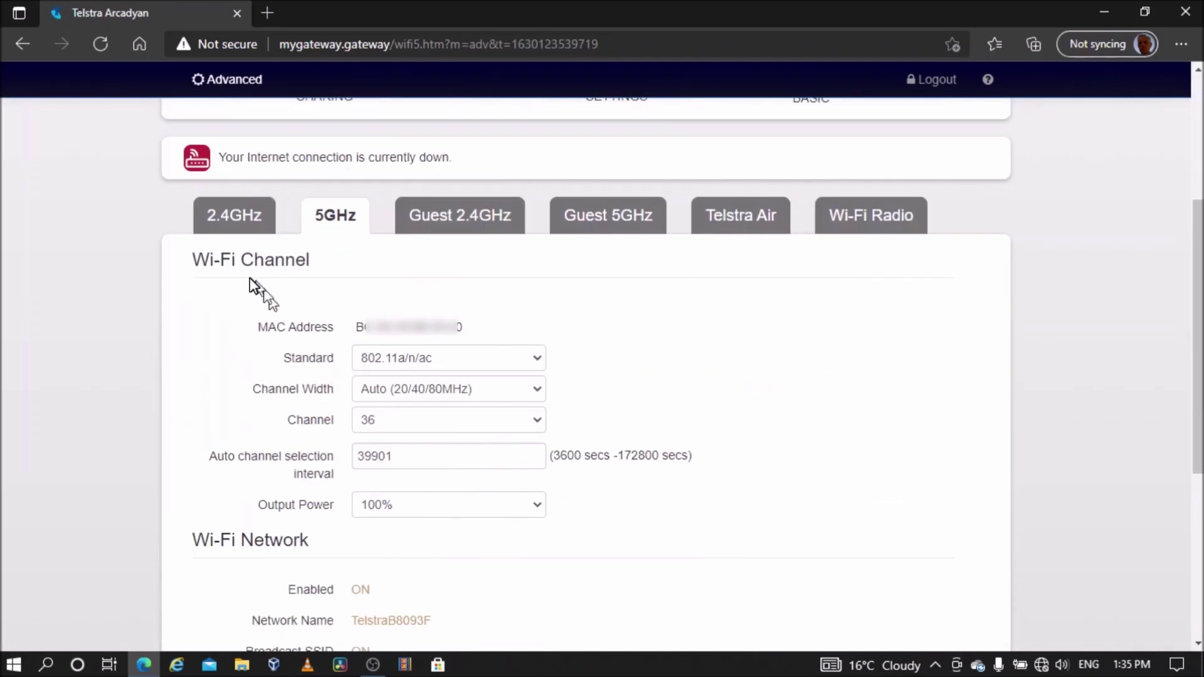
pyautogui.click(227, 128)
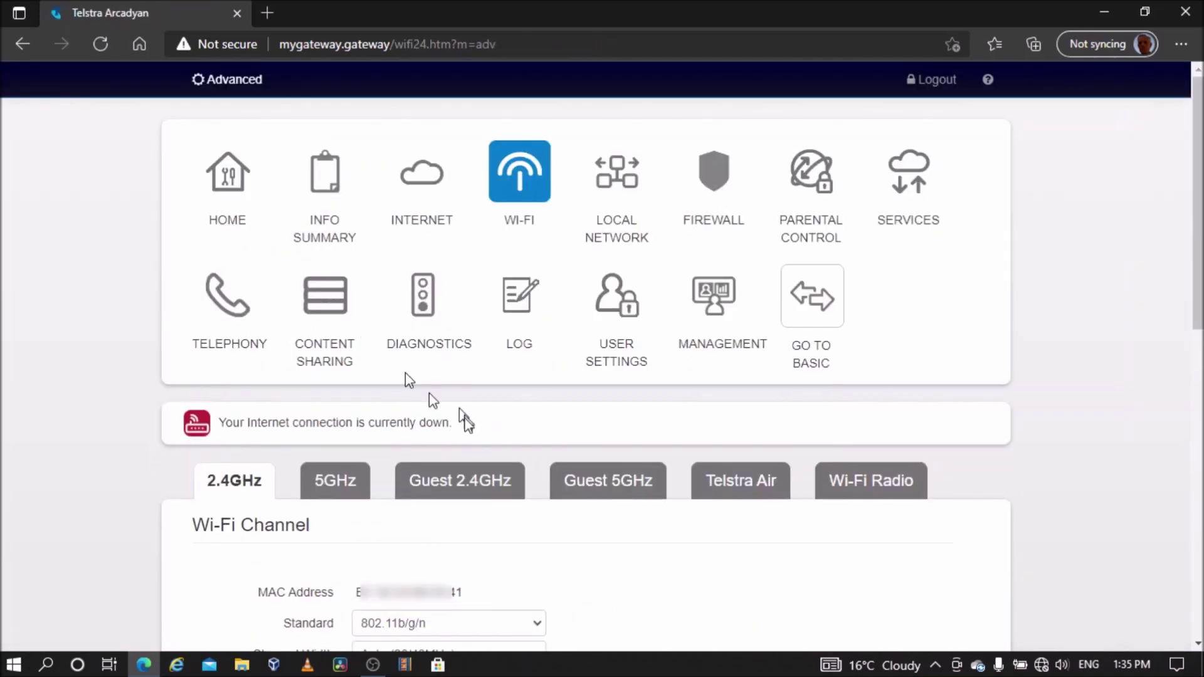
# - Rename the 2.4GHz network to Private_N3, replace its key, disable band steering, and apply
pyautogui.scroll(-7, 464, 421)
pyautogui.scroll(-3, 807, 422)
pyautogui.moveTo(461, 295); pyautogui.dragTo(349, 290)
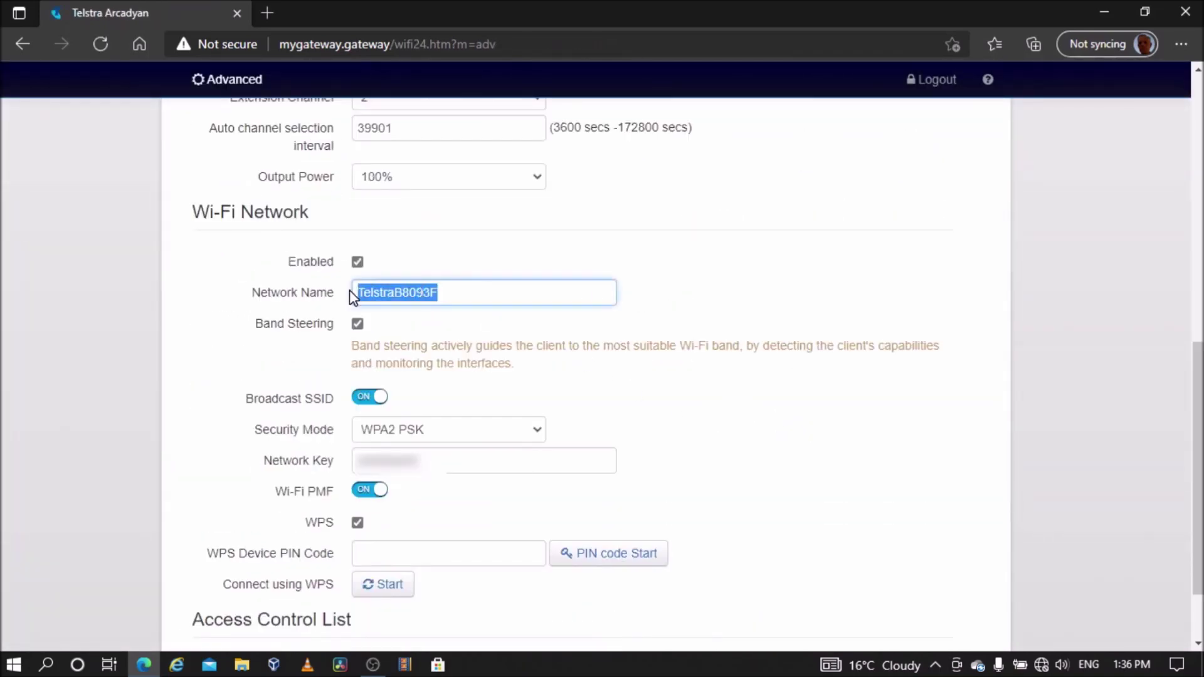
pyautogui.write('Private_N3')
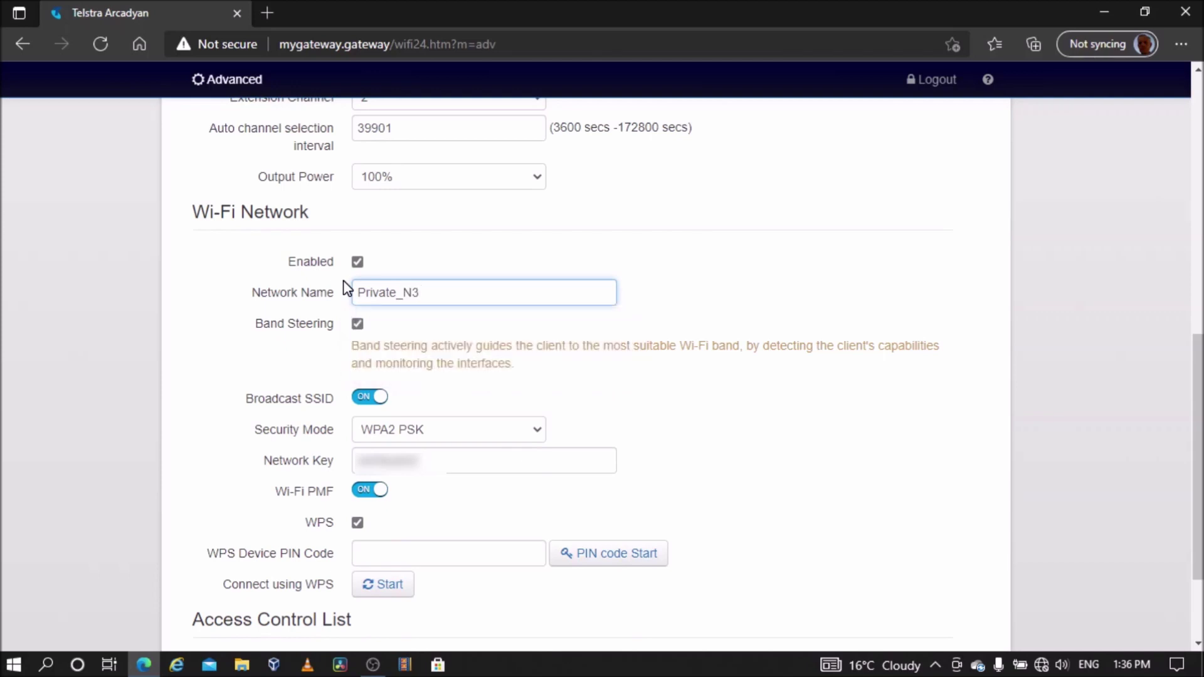
pyautogui.moveTo(466, 453); pyautogui.dragTo(332, 451)
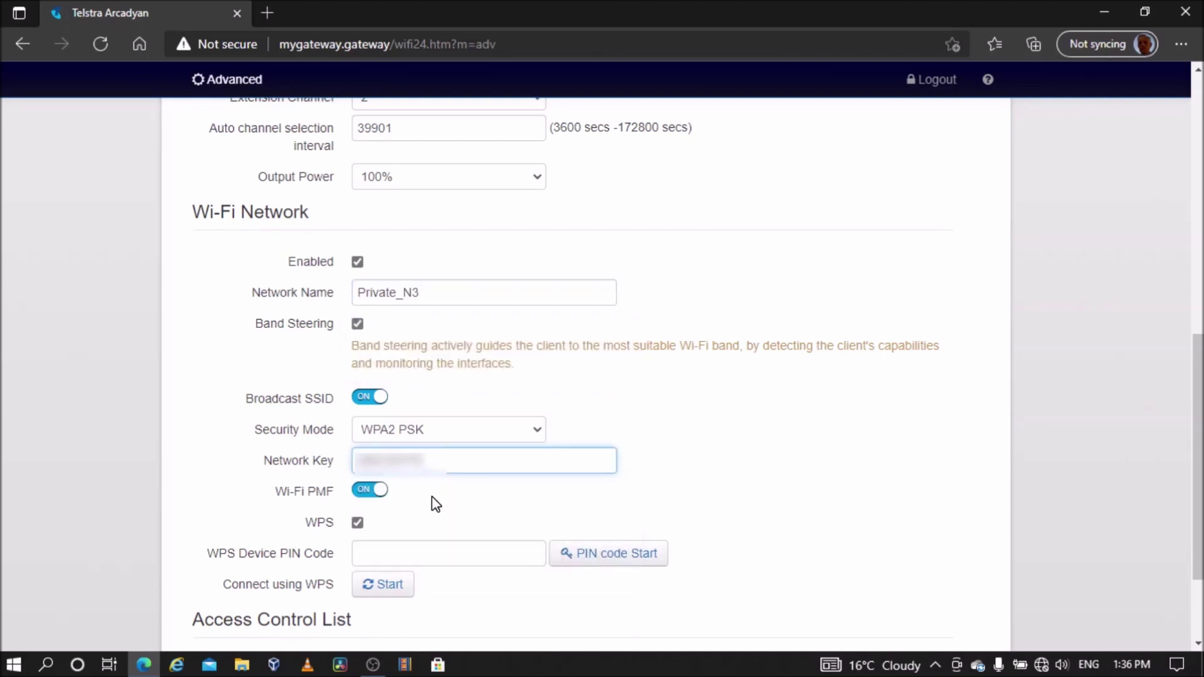
pyautogui.click(357, 325)
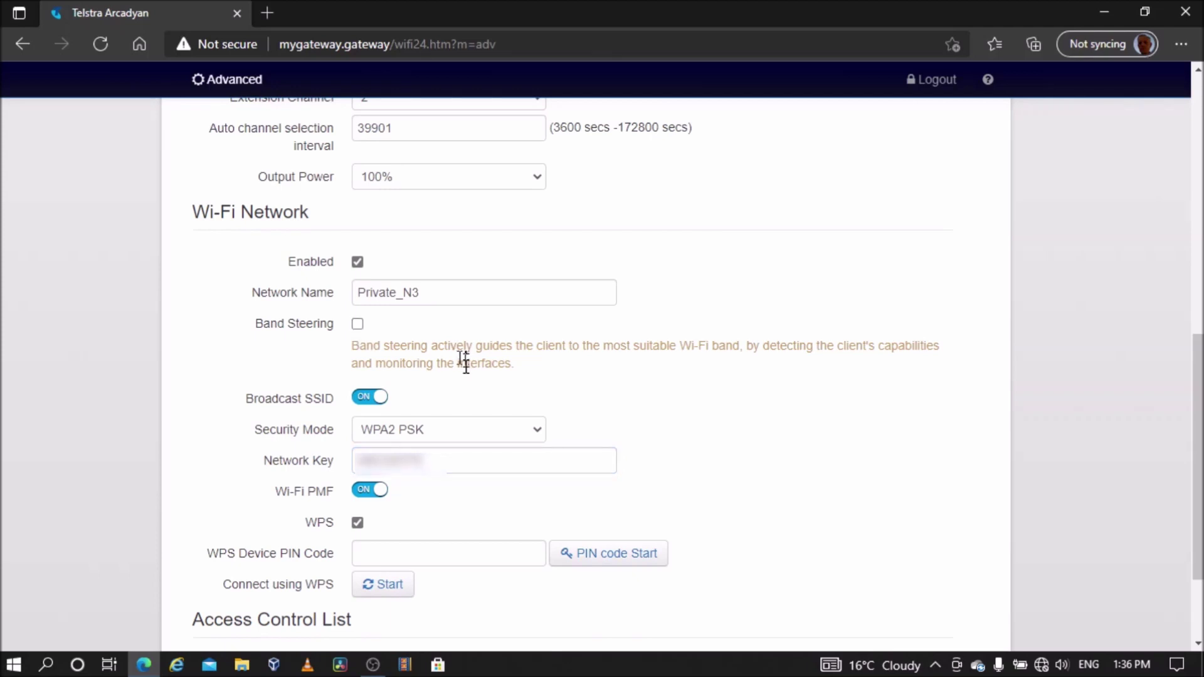
pyautogui.scroll(-2, 433, 533)
pyautogui.click(331, 616)
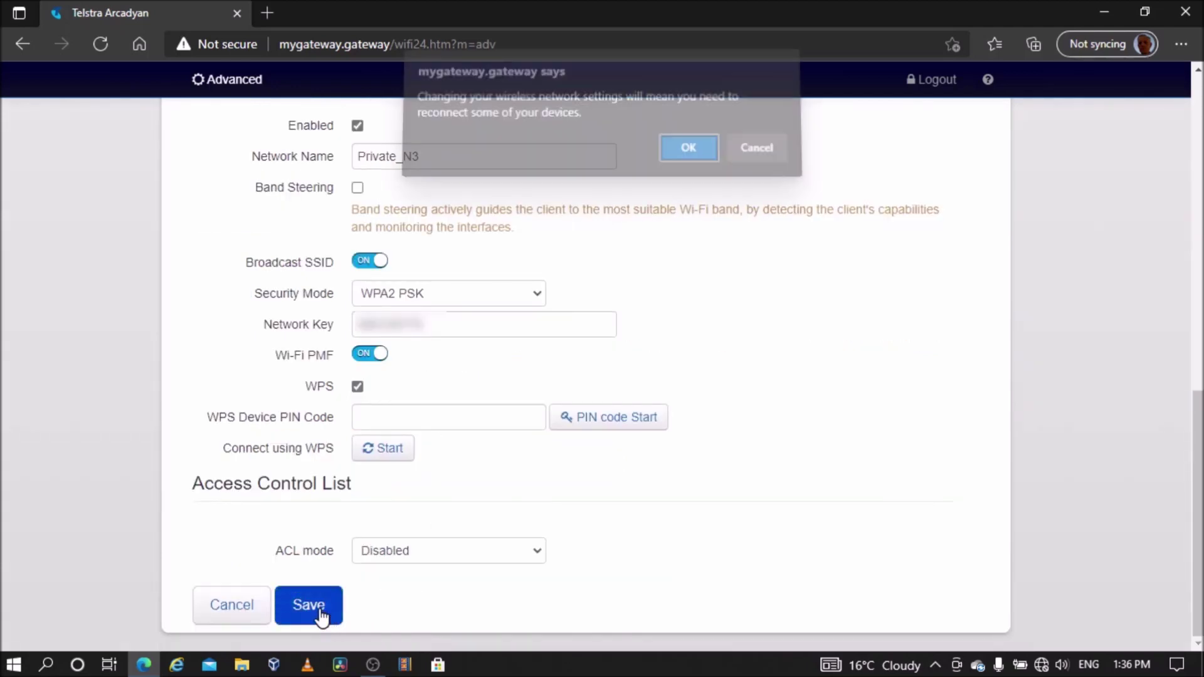
pyautogui.click(686, 159)
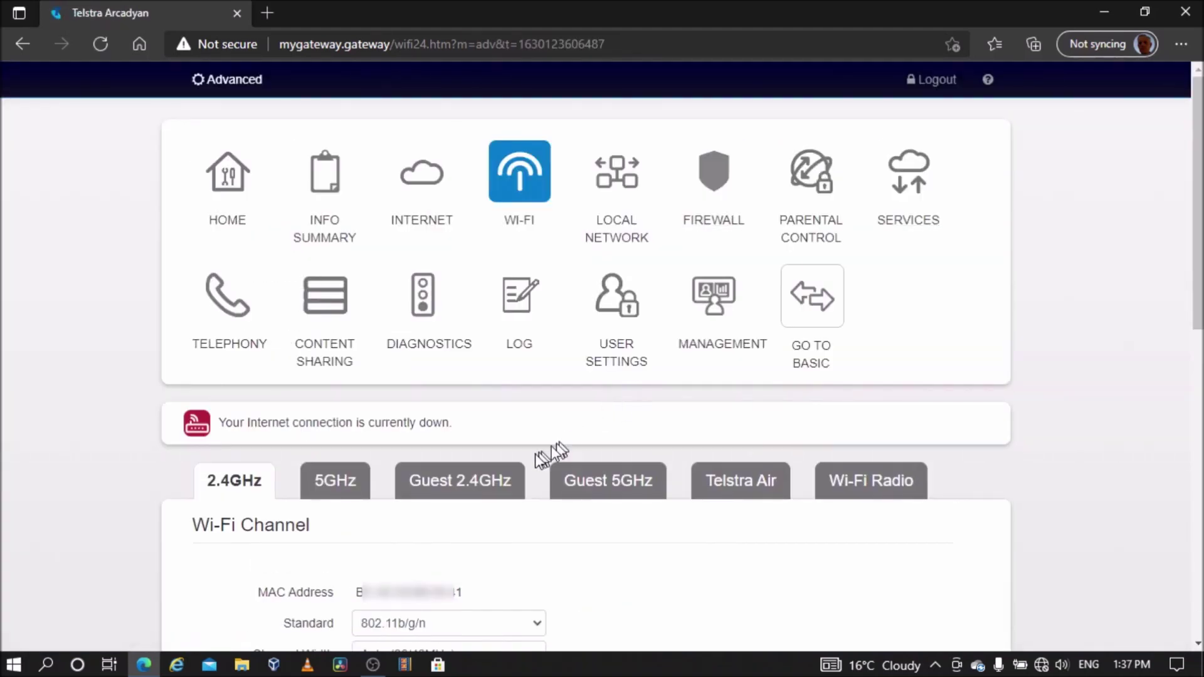
# - Give the 5GHz network Private_N3-5G a new network key and apply the change
pyautogui.click(334, 489)
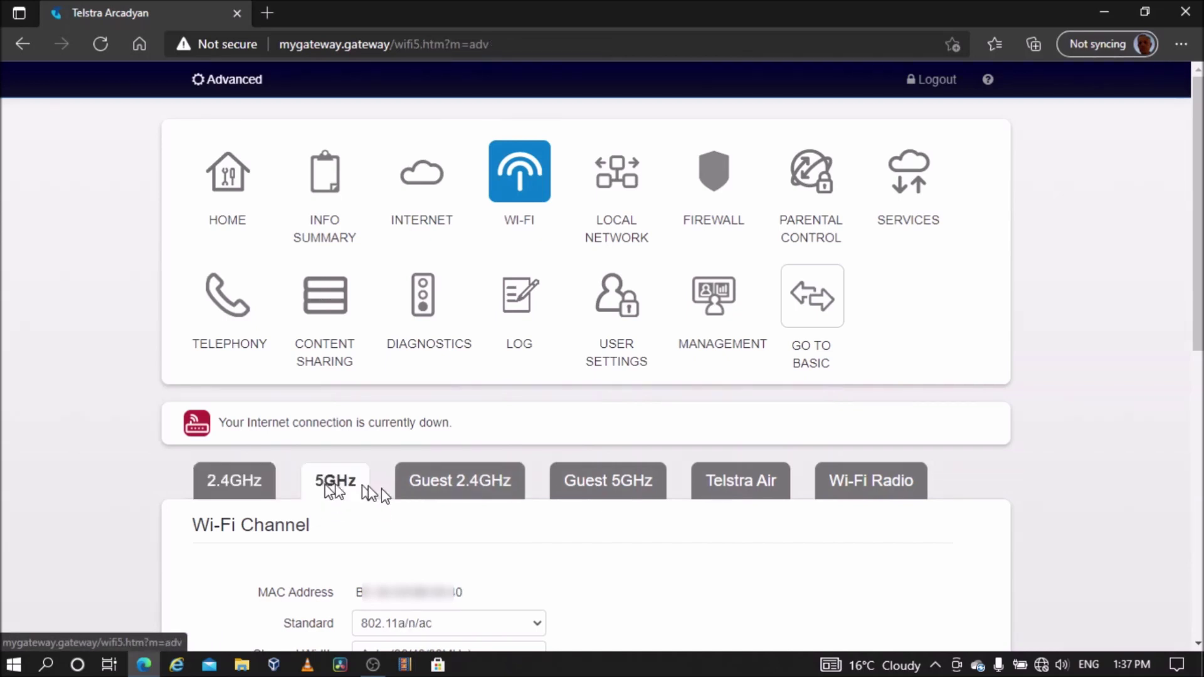
pyautogui.scroll(-10, 454, 465)
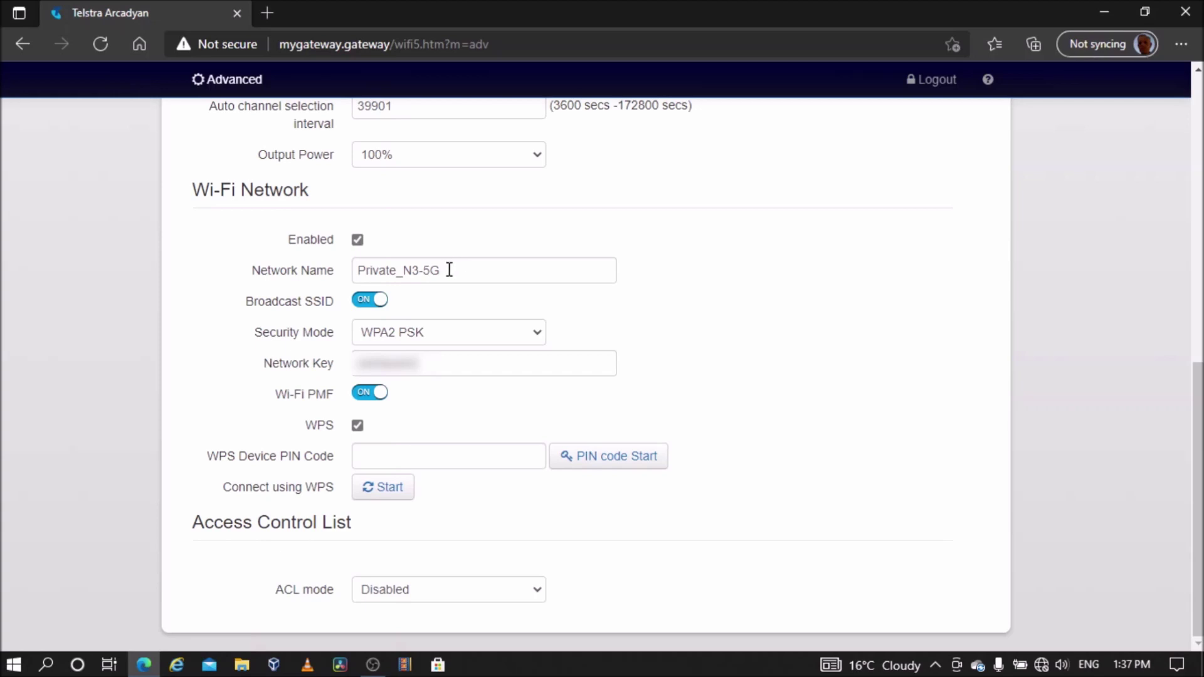
pyautogui.doubleClick(426, 364)
pyautogui.write('********')
pyautogui.click(610, 385)
pyautogui.scroll(-1, 439, 533)
pyautogui.click(314, 607)
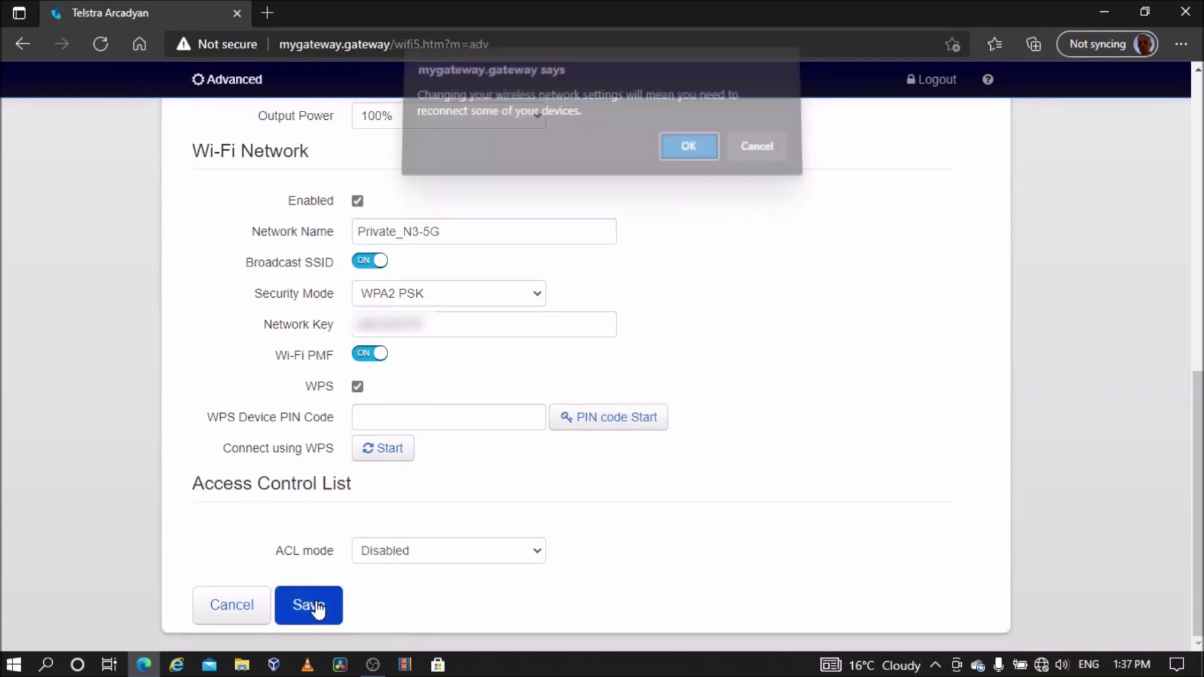
pyautogui.click(688, 143)
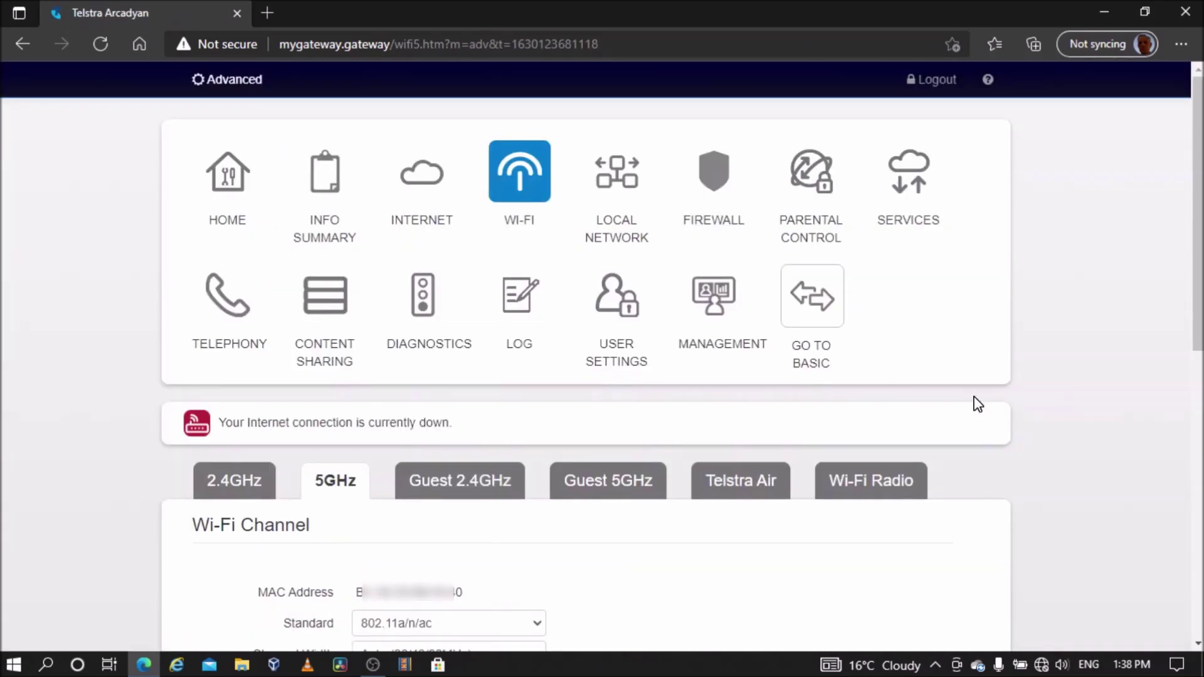
# - Uncheck IPv6 Enabled on the Local Network-IPv6 tab and save
pyautogui.click(617, 185)
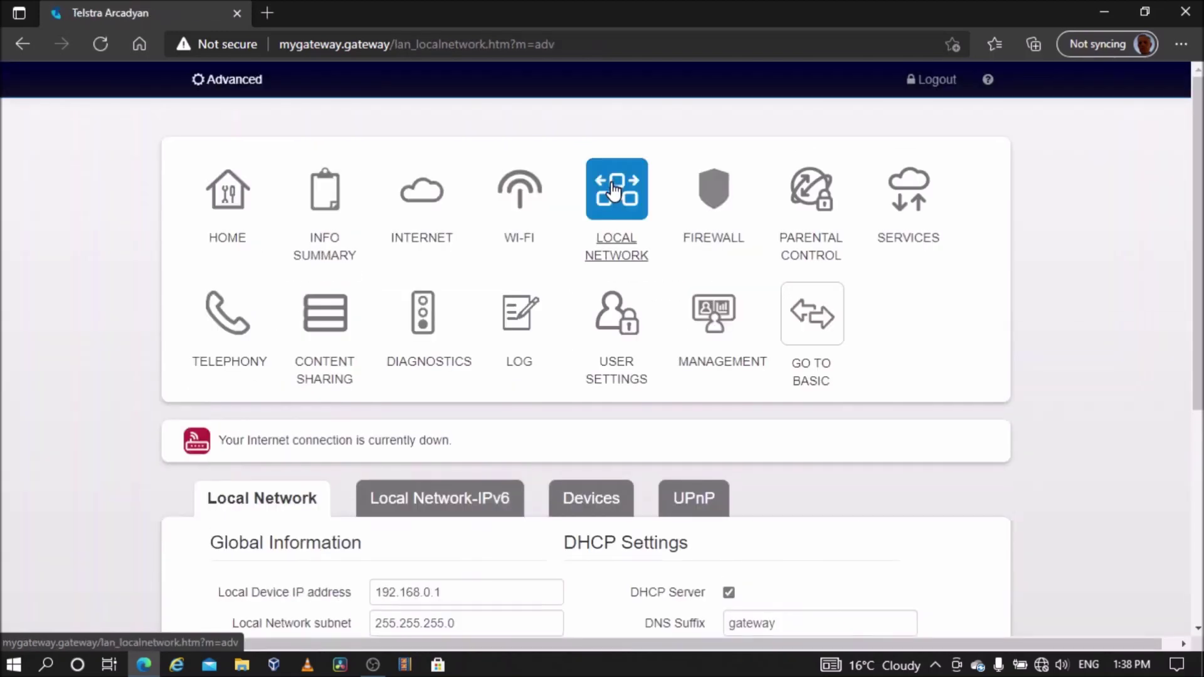
pyautogui.click(437, 502)
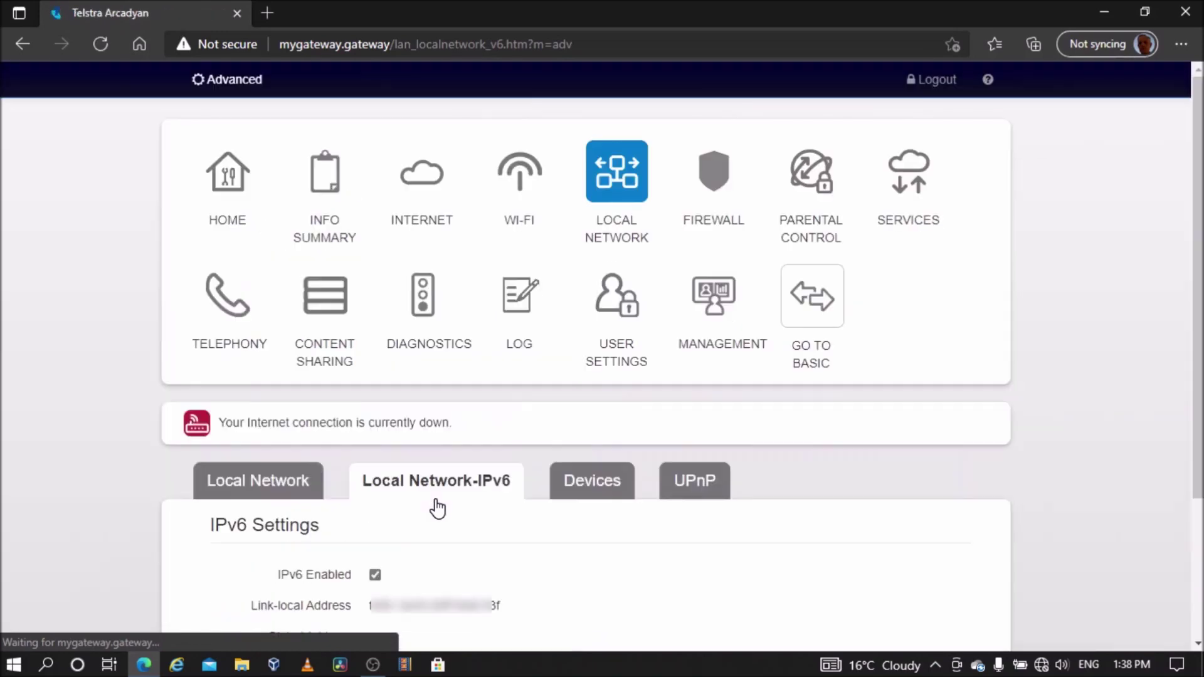
pyautogui.scroll(-3, 524, 464)
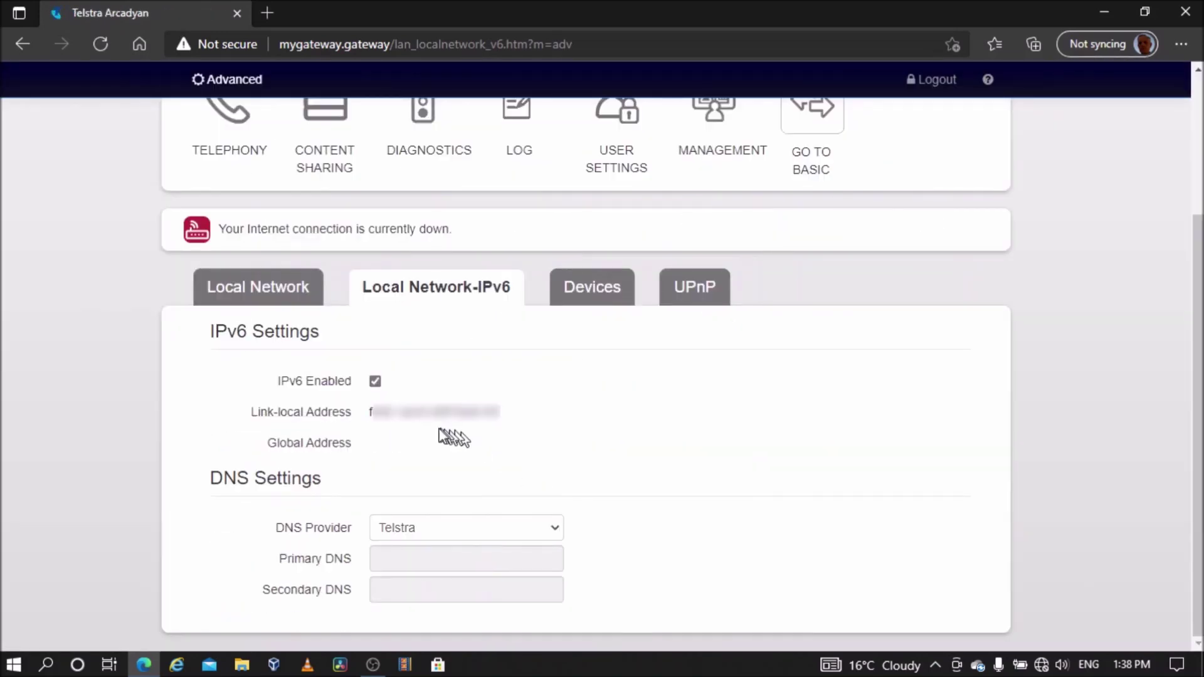
pyautogui.click(376, 383)
pyautogui.click(321, 592)
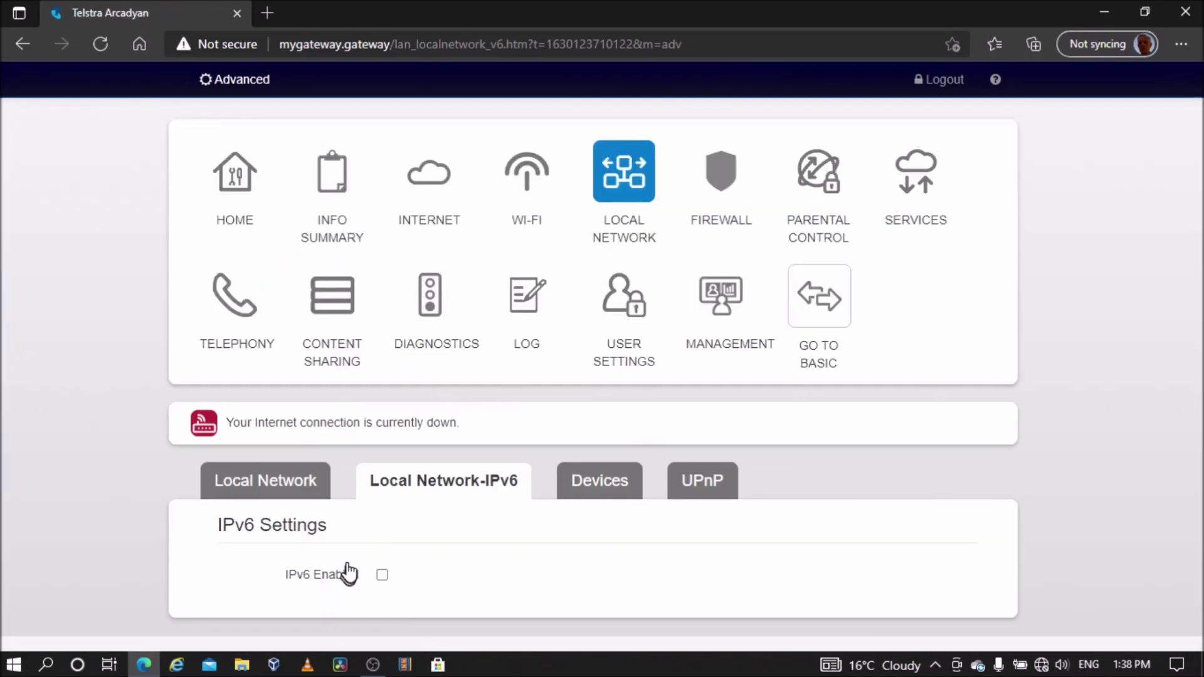
# - Turn off the DHCP server on the main Local Network tab
pyautogui.click(235, 492)
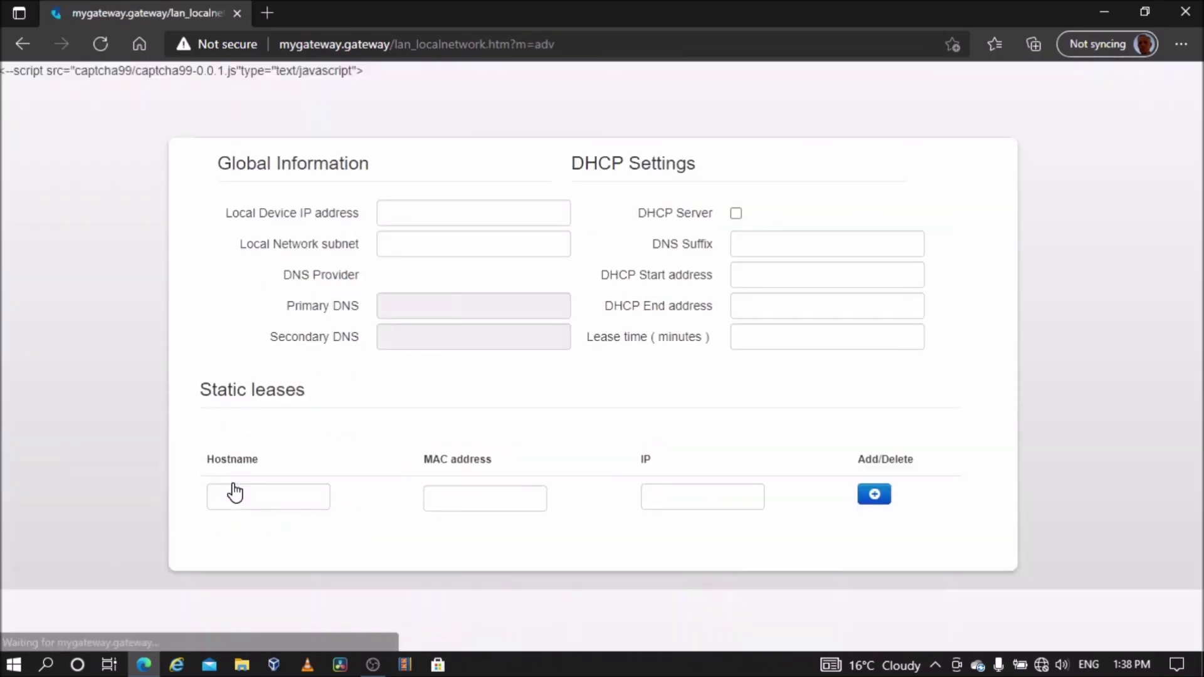
pyautogui.scroll(-1, 406, 517)
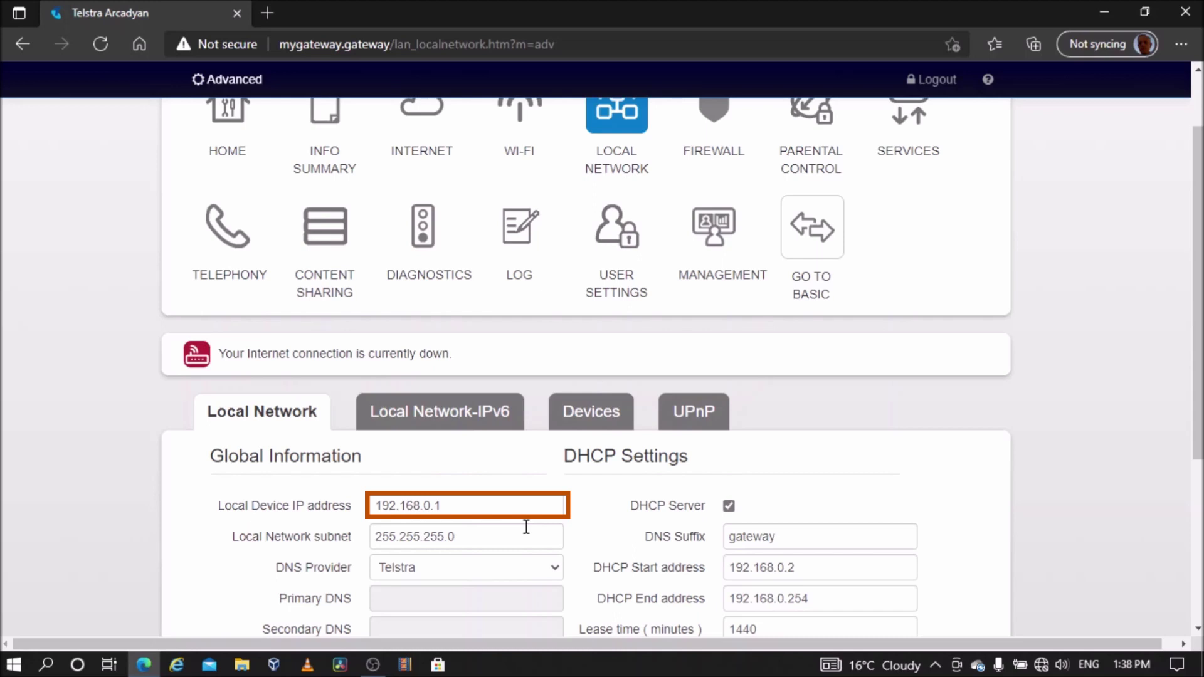
pyautogui.click(729, 506)
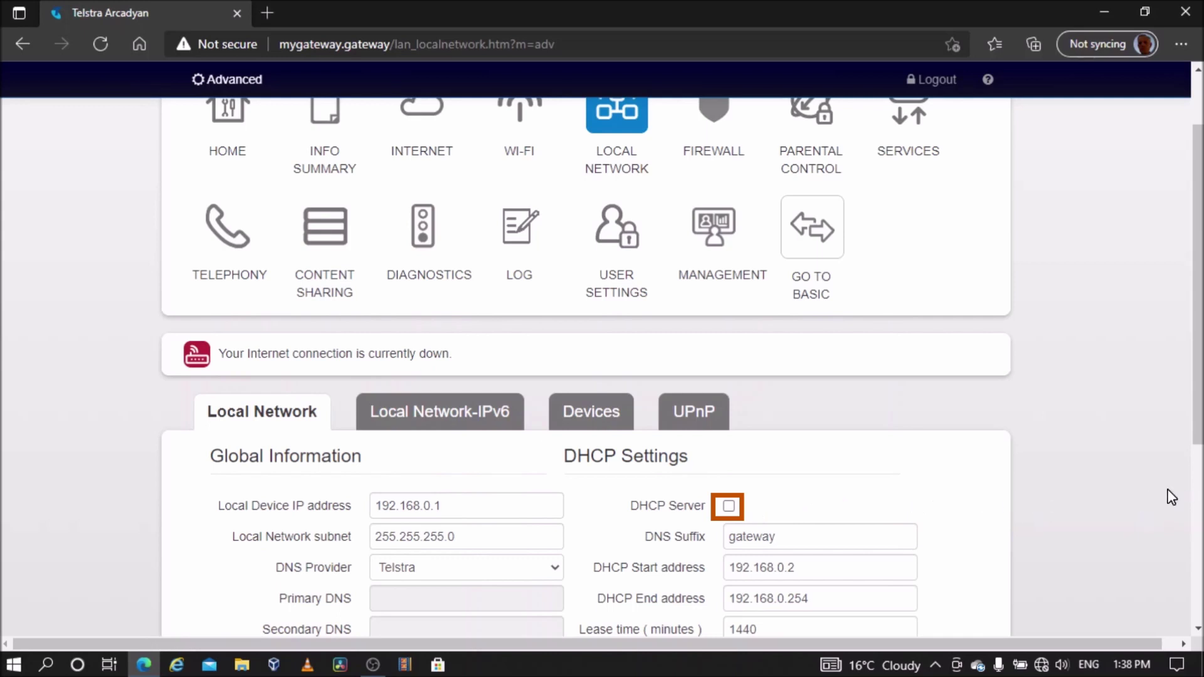
# - Change the Local Device IP address from 192.168.0.1 to 192.168.178.2
pyautogui.scroll(-3, 1188, 477)
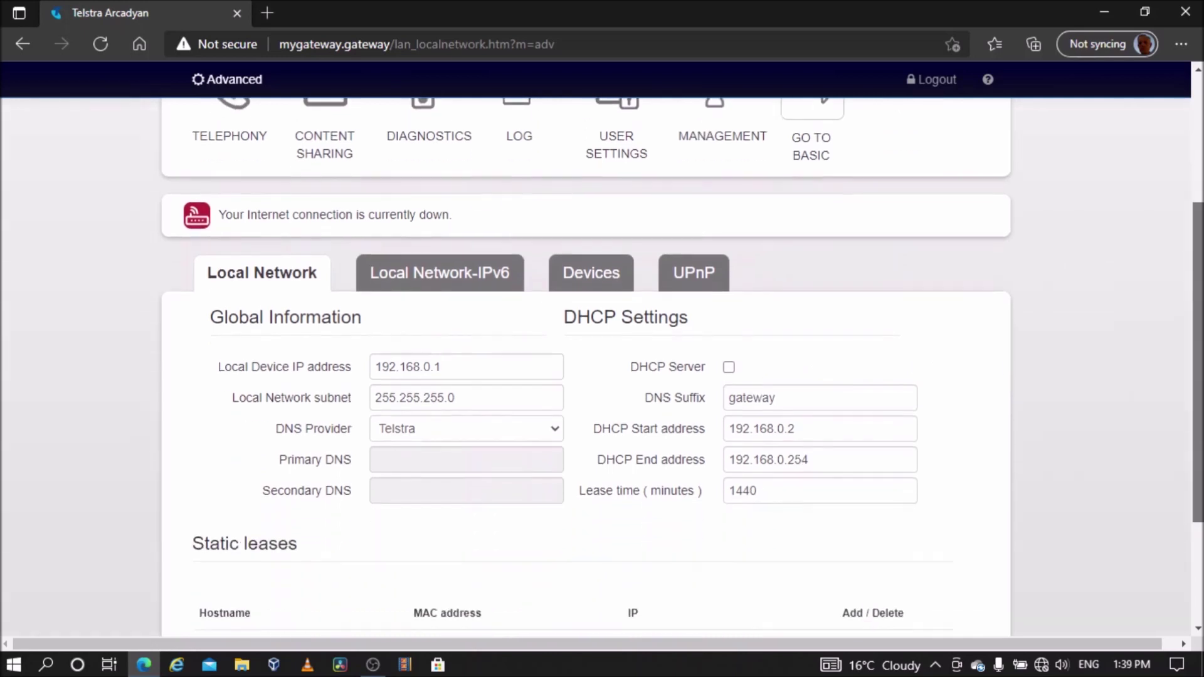
pyautogui.scroll(-2, 1113, 460)
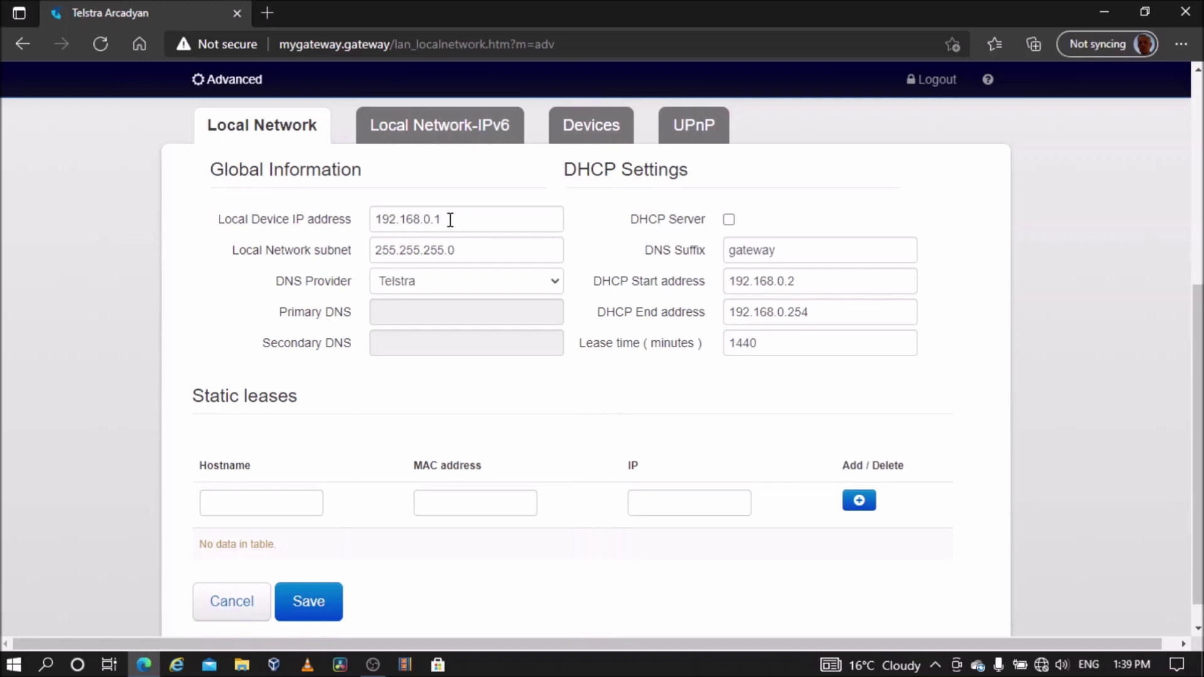
pyautogui.moveTo(451, 219); pyautogui.dragTo(436, 219)
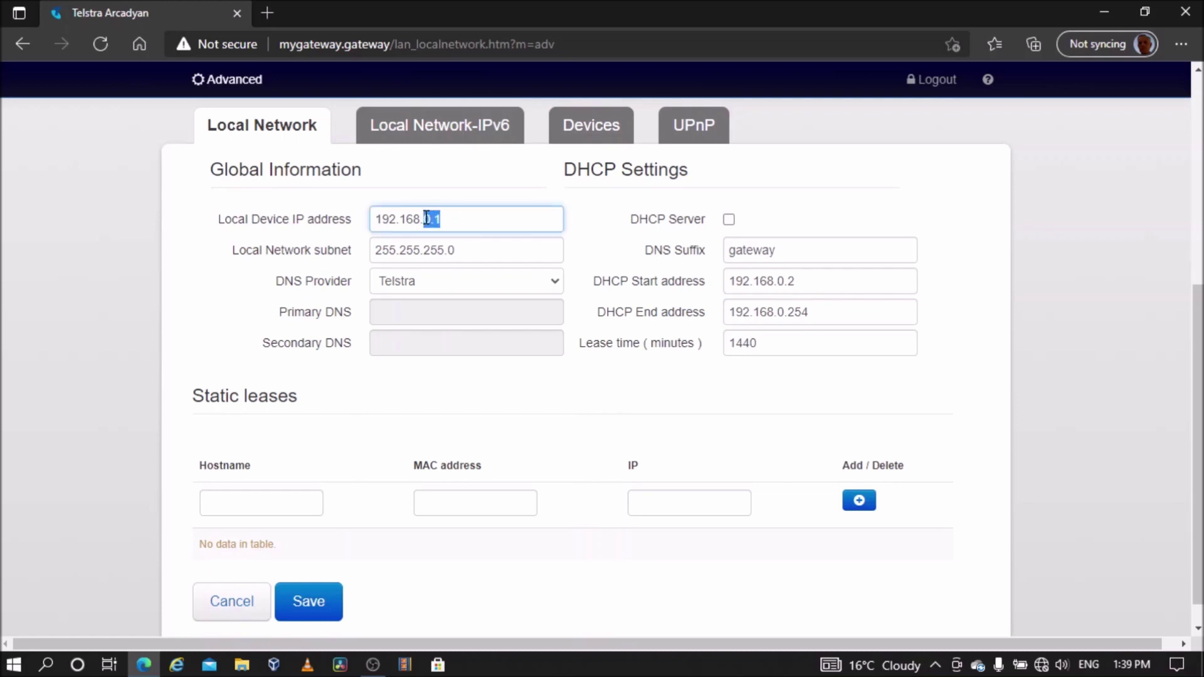
pyautogui.write('1')
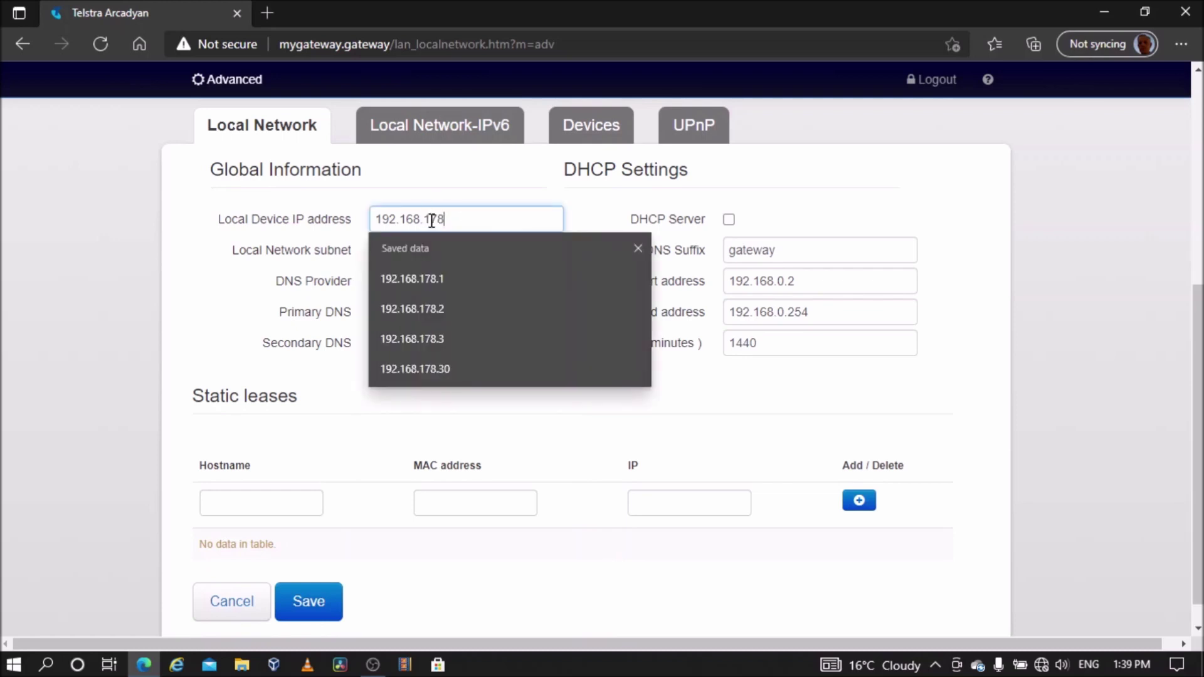
pyautogui.write('78.2')
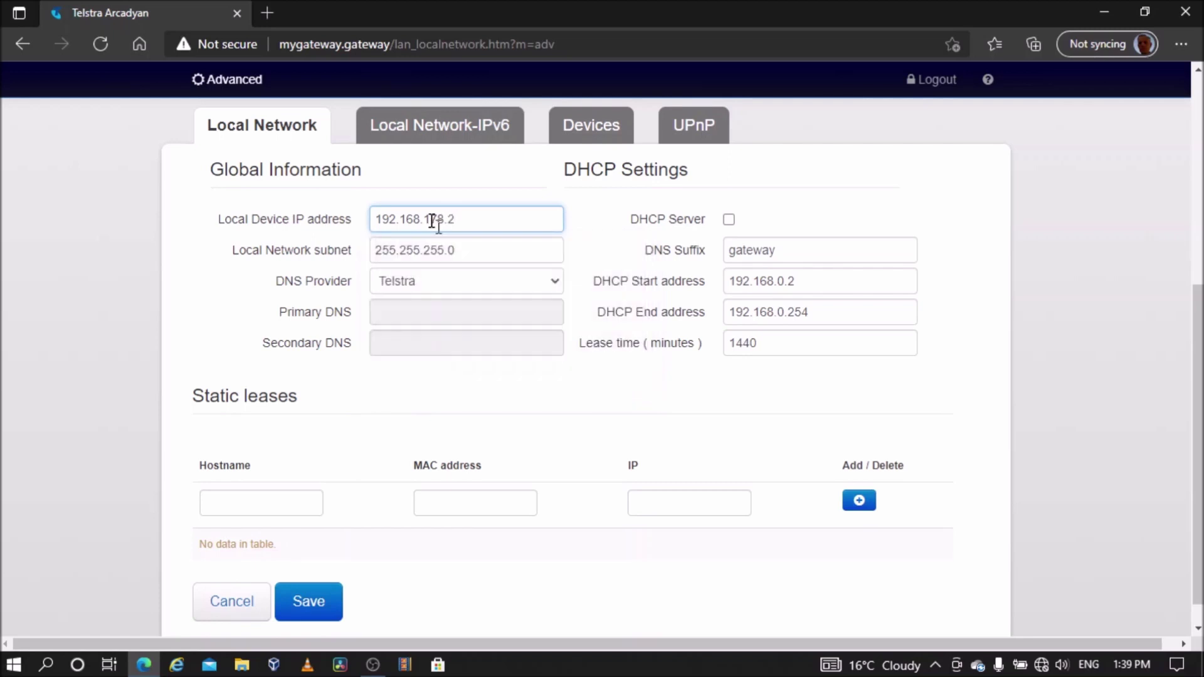
# - Set DHCP start 192.168.178.4 and end 192.168.178.254, then save the local network settings
pyautogui.click(778, 281)
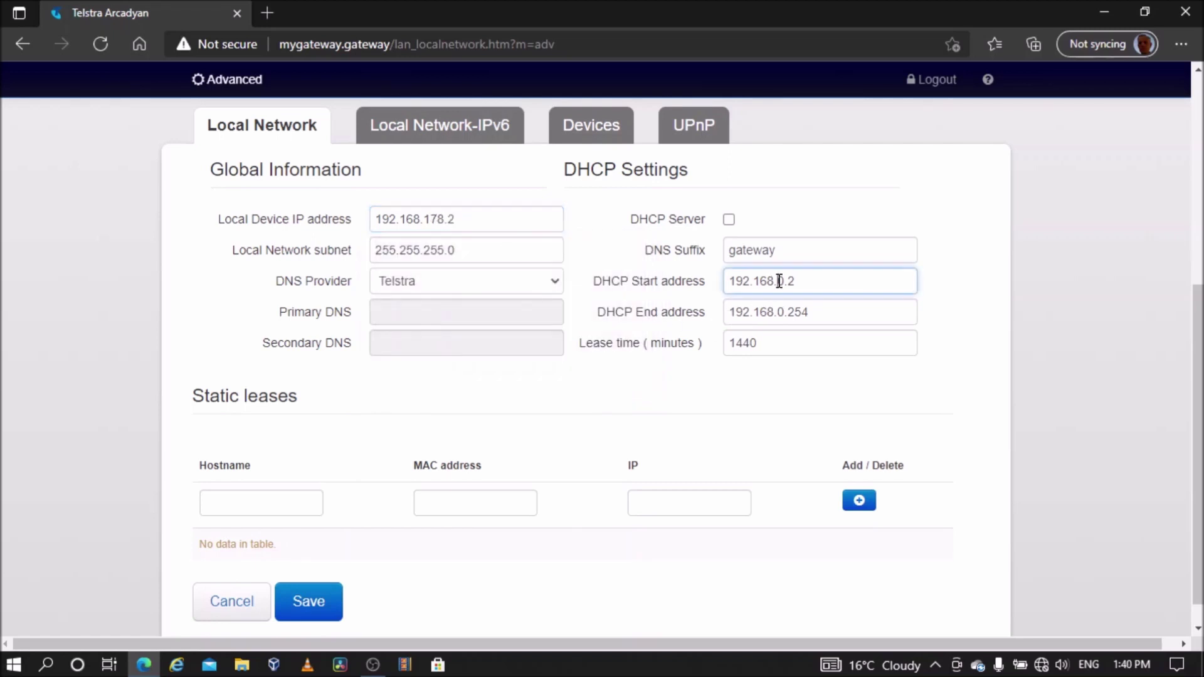
pyautogui.moveTo(779, 281); pyautogui.dragTo(832, 284)
pyautogui.write('178')
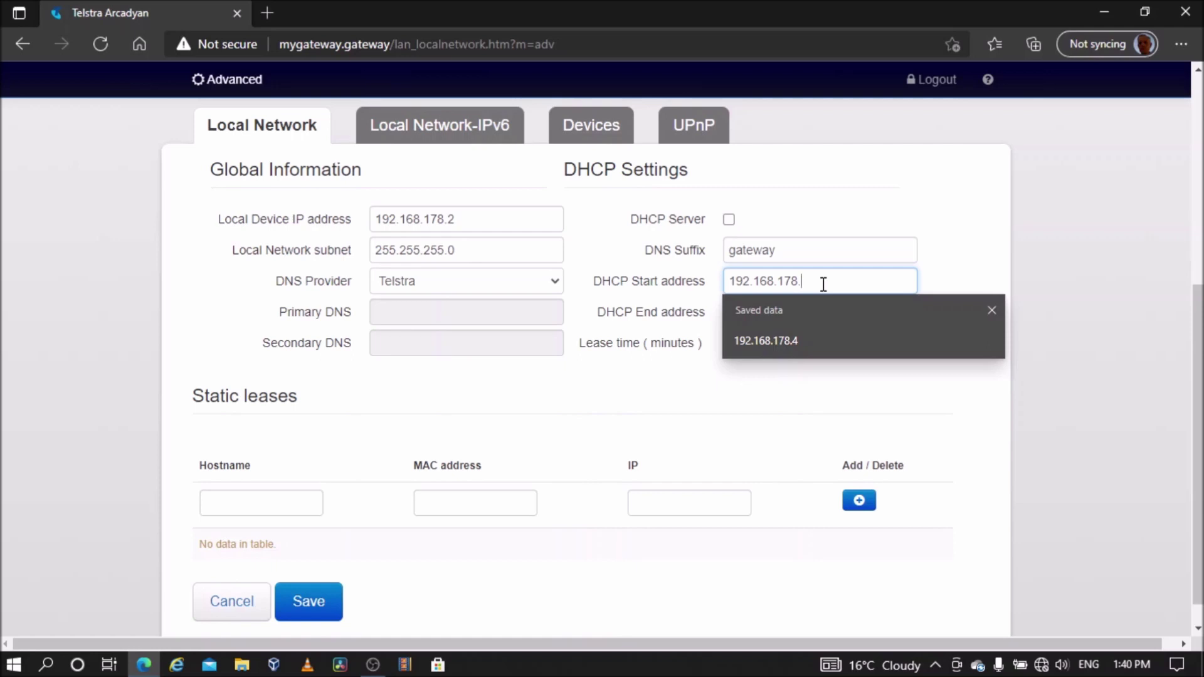
pyautogui.write('4')
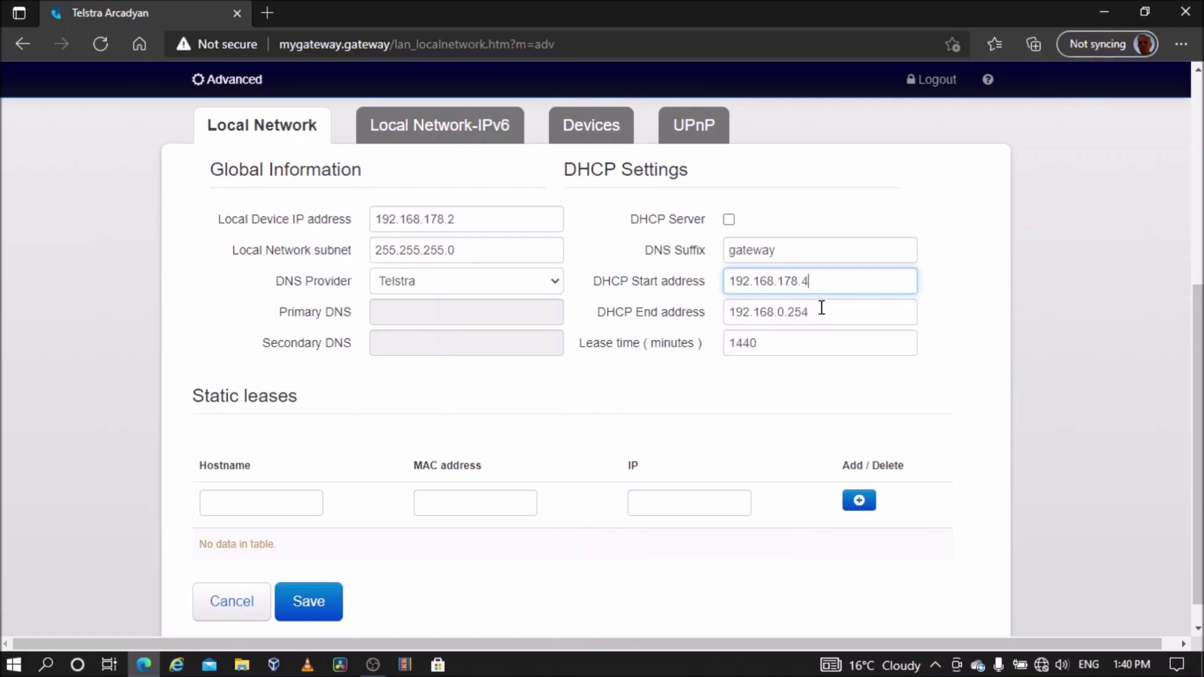
pyautogui.click(815, 312)
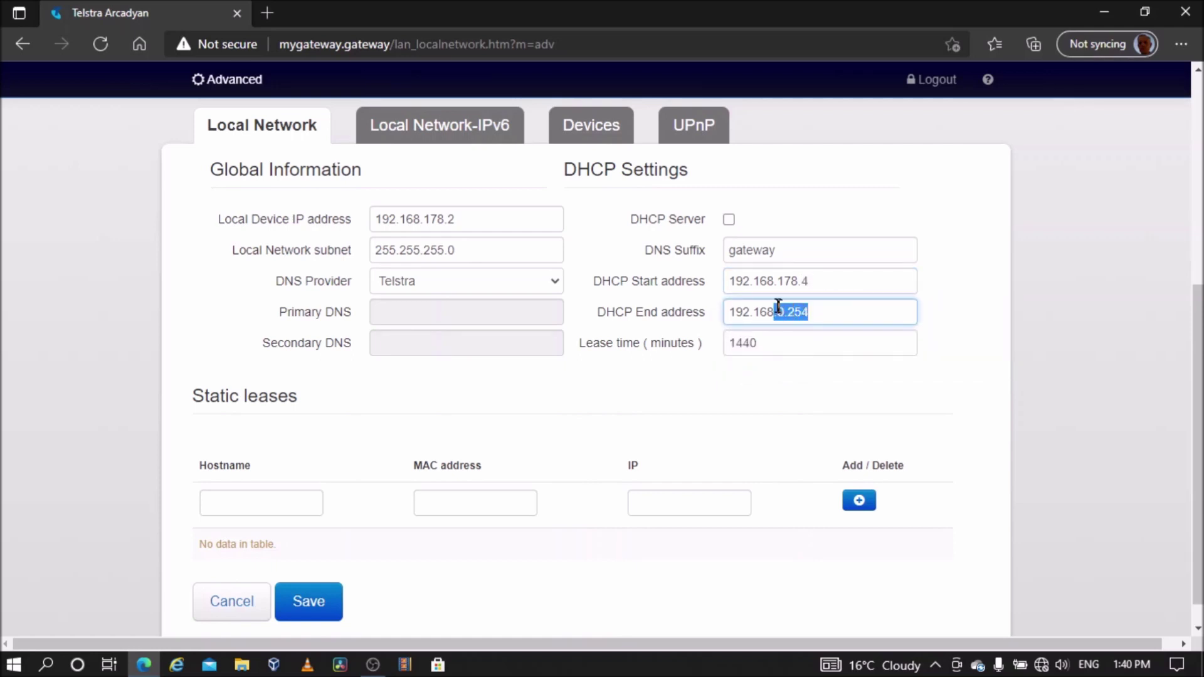
pyautogui.write('178.')
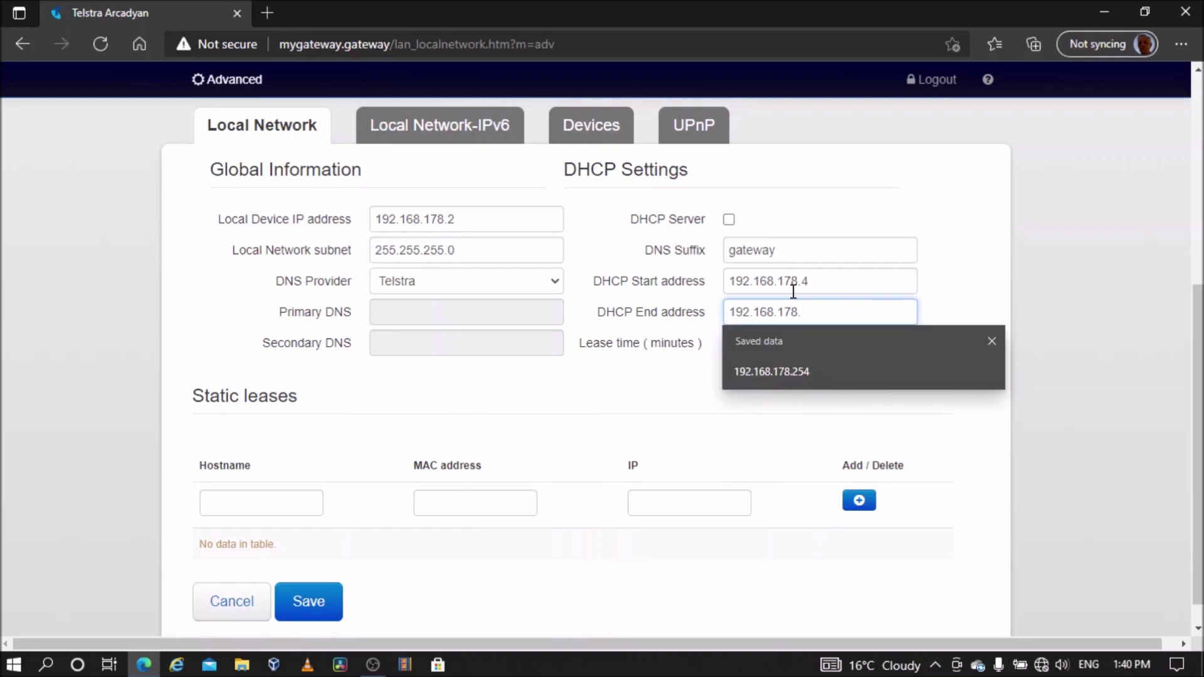
pyautogui.write('254')
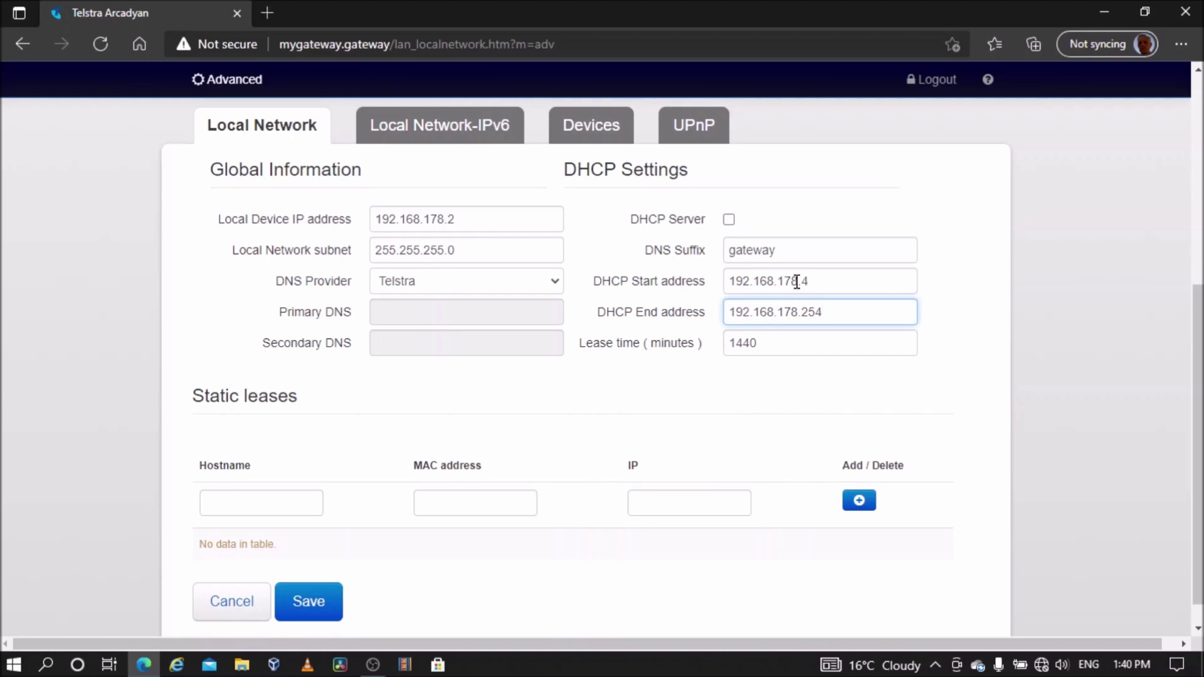
pyautogui.click(300, 614)
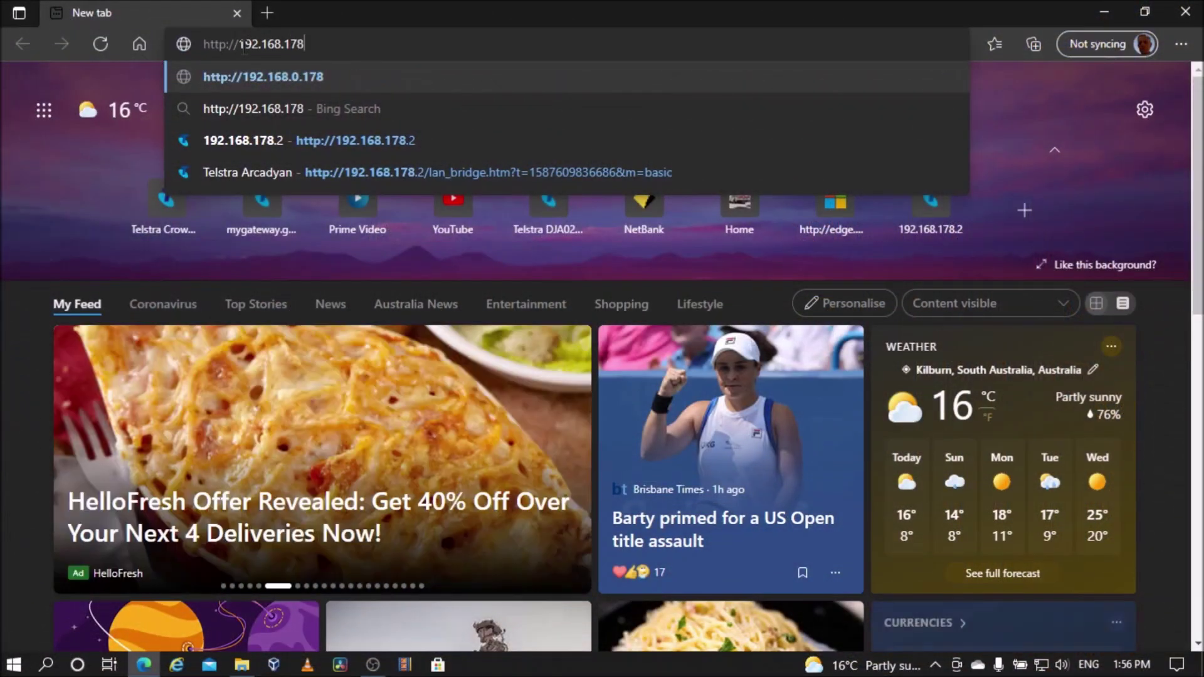
pyautogui.write('.2')
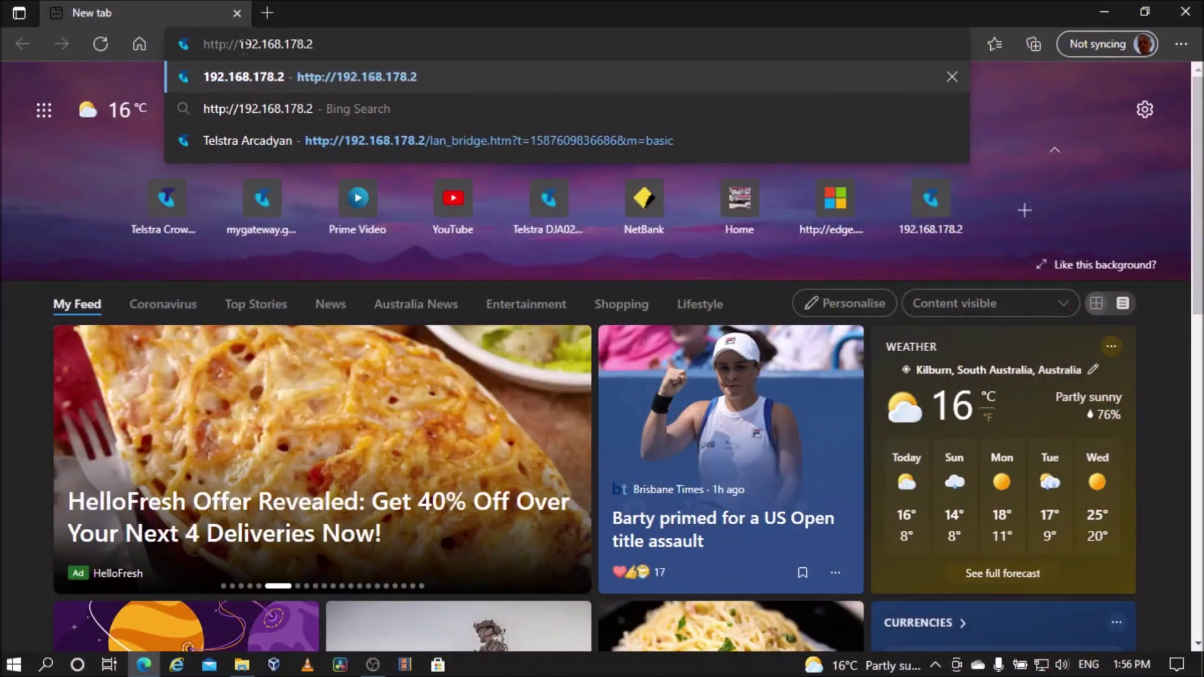
# - Load 192.168.178.2, sign in with the modem password, and open Advanced > Firewall settings
pyautogui.press('Return')
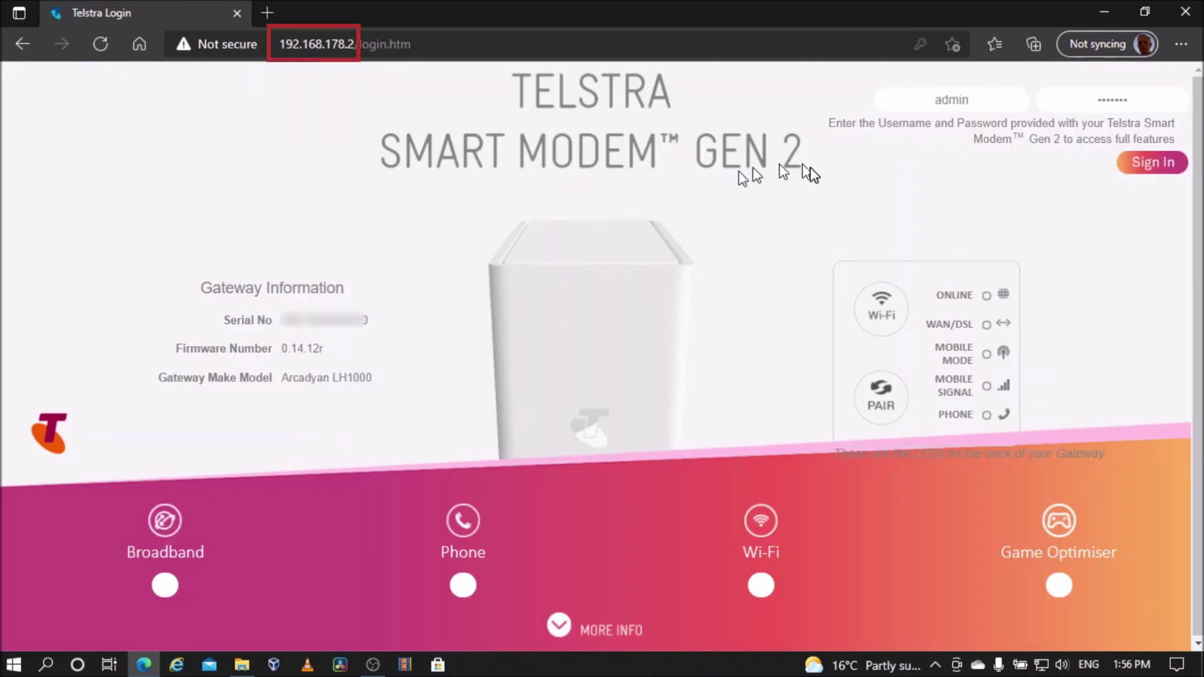
pyautogui.write('••')
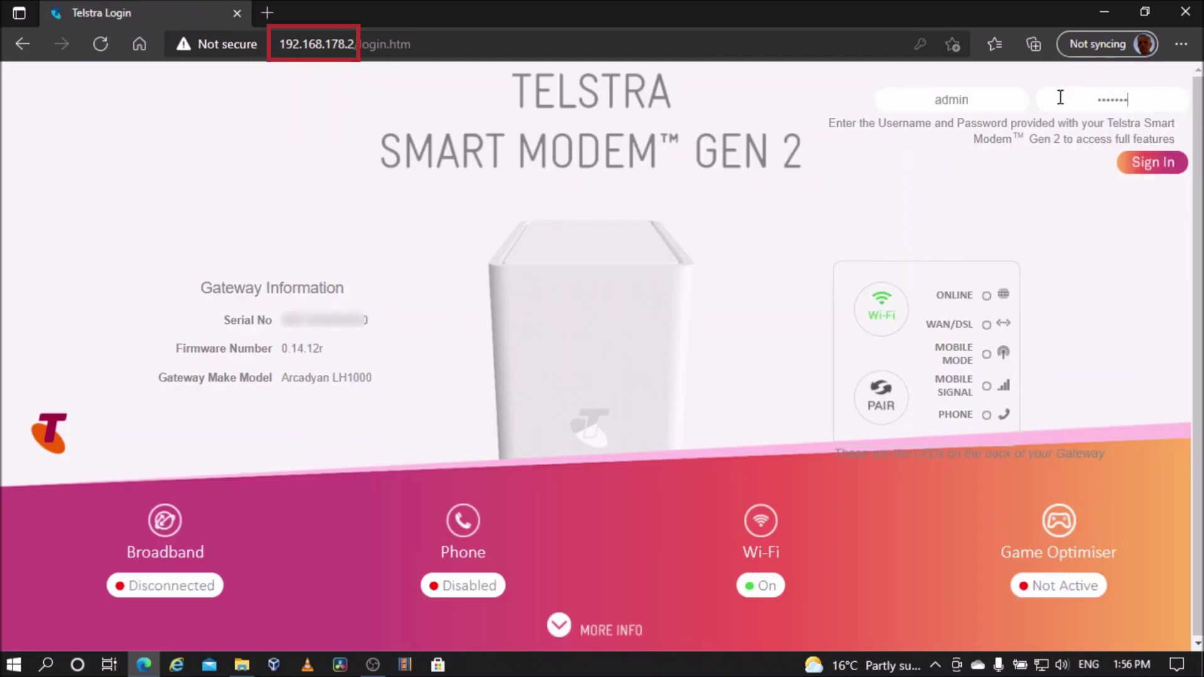
pyautogui.click(1143, 166)
pyautogui.click(911, 174)
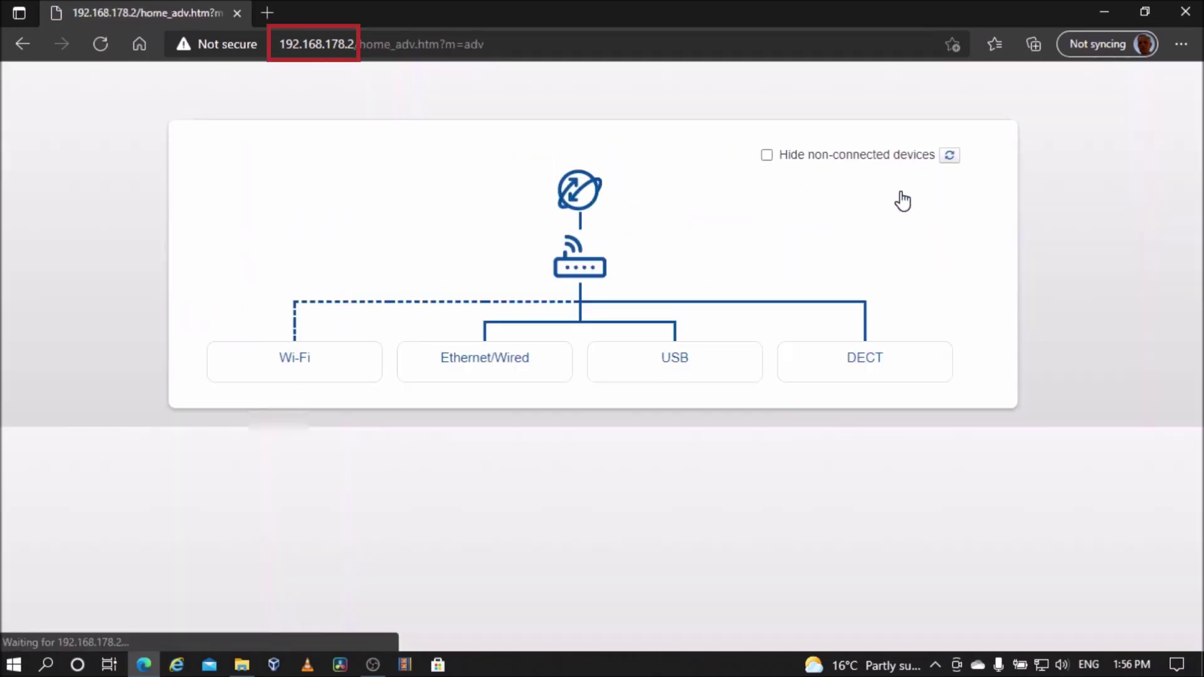
pyautogui.click(716, 182)
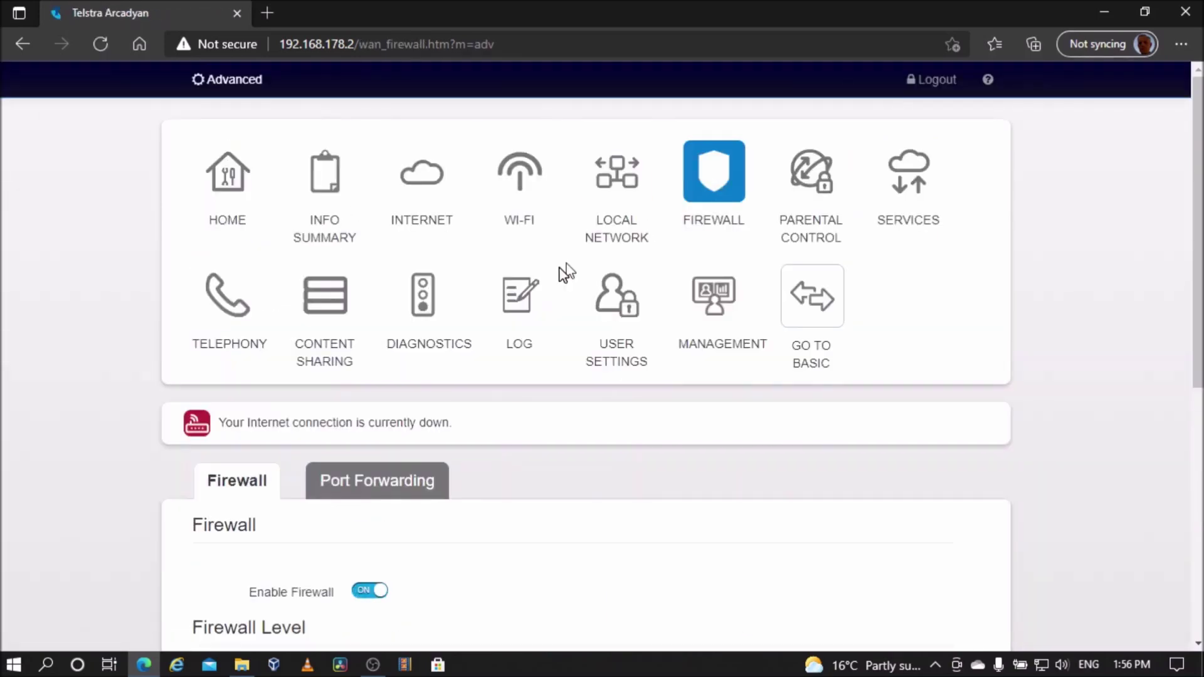
# - Disable and save the firewall, then enable Bridge Mode under Internet > WAN Services and confirm
pyautogui.click(368, 592)
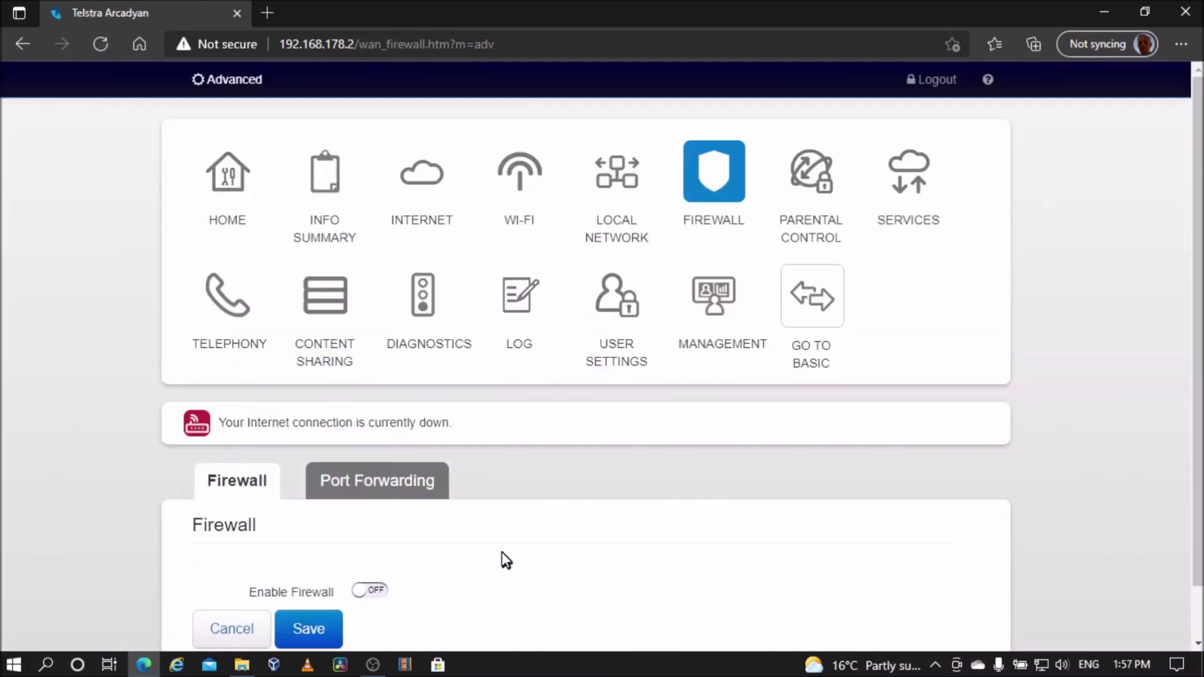
pyautogui.click(313, 630)
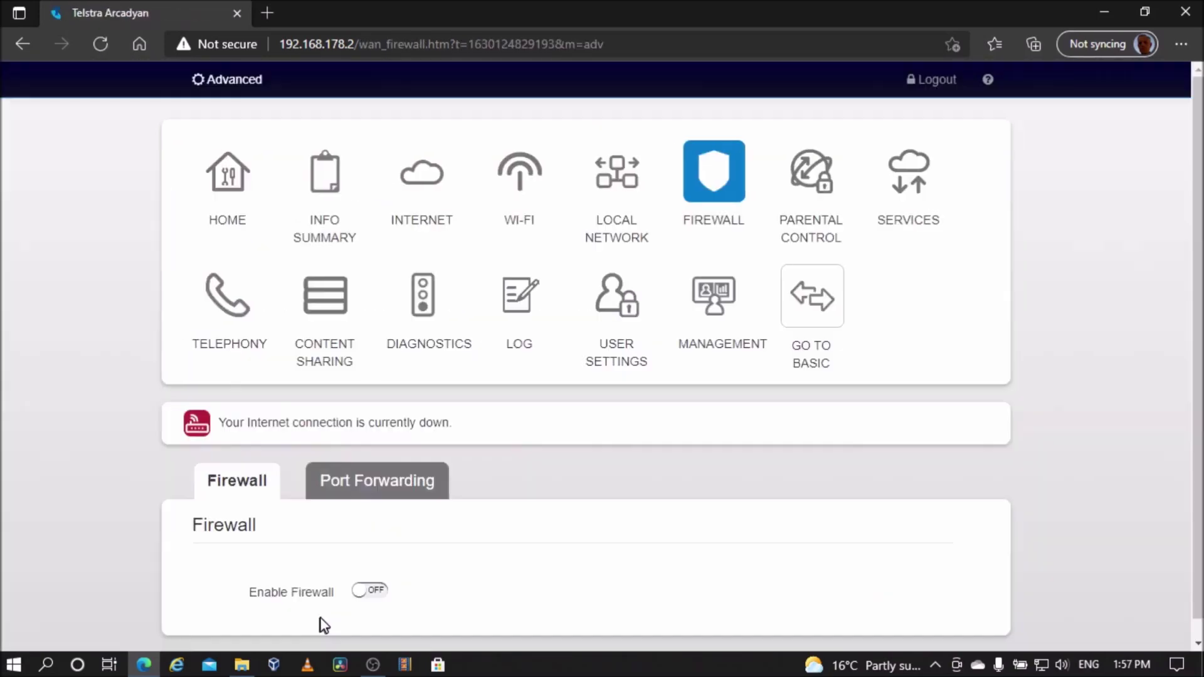
pyautogui.click(424, 196)
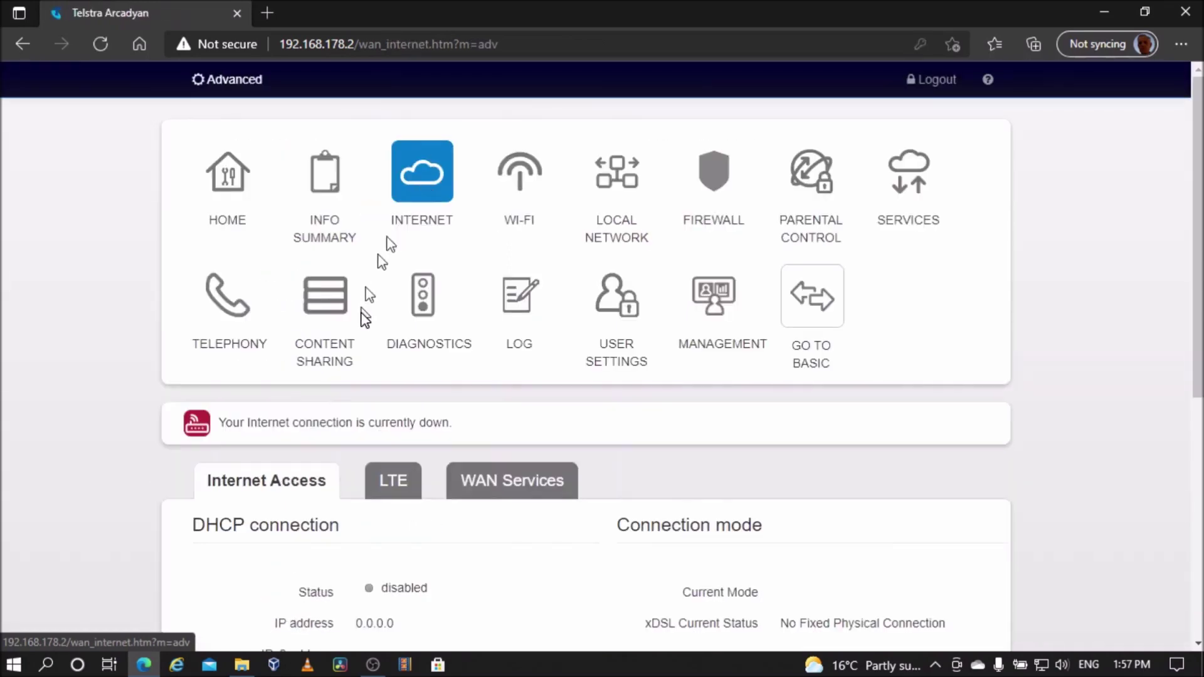
pyautogui.click(508, 490)
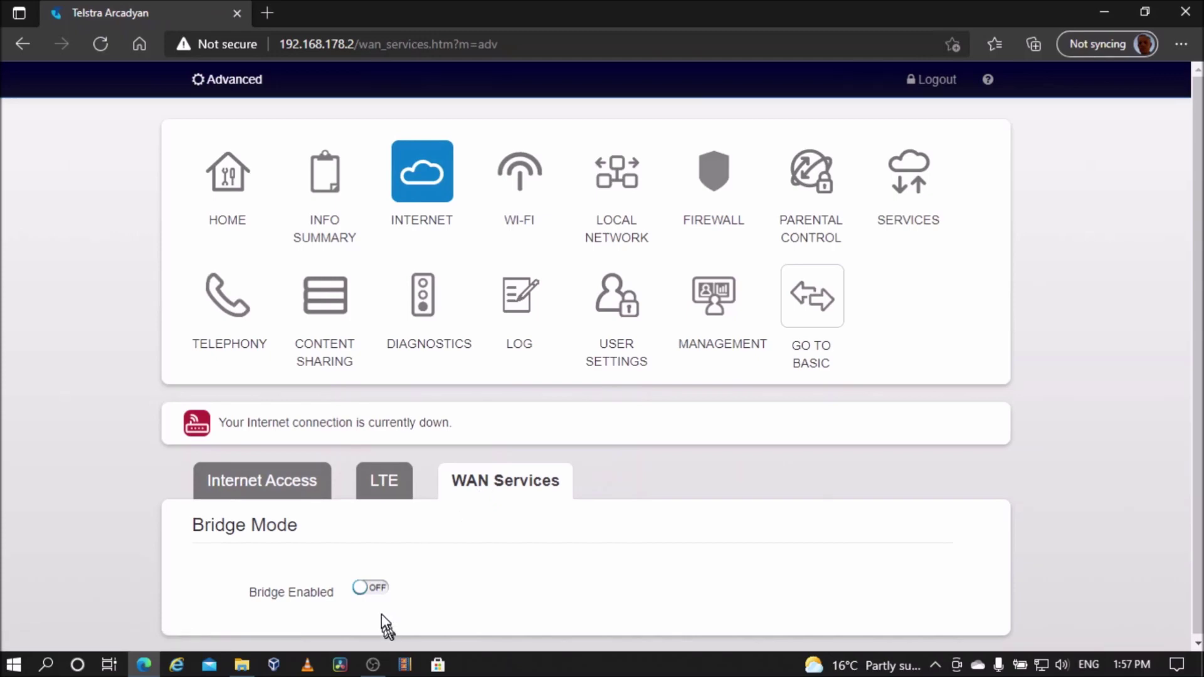
pyautogui.click(378, 590)
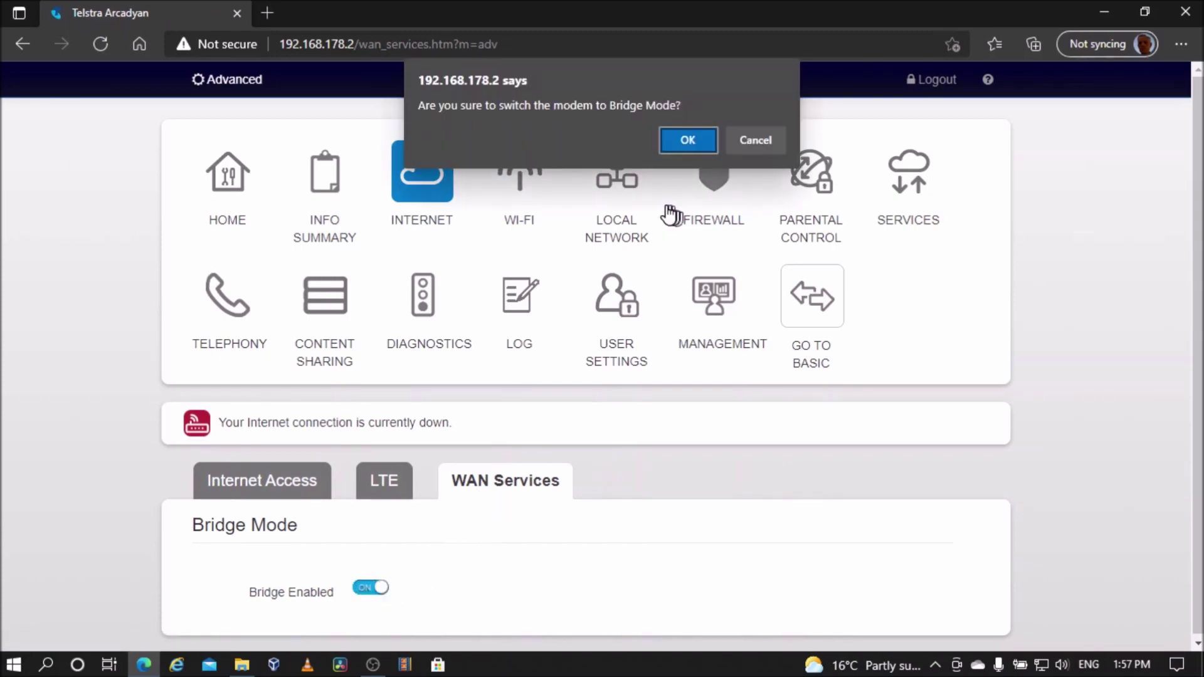
pyautogui.click(683, 140)
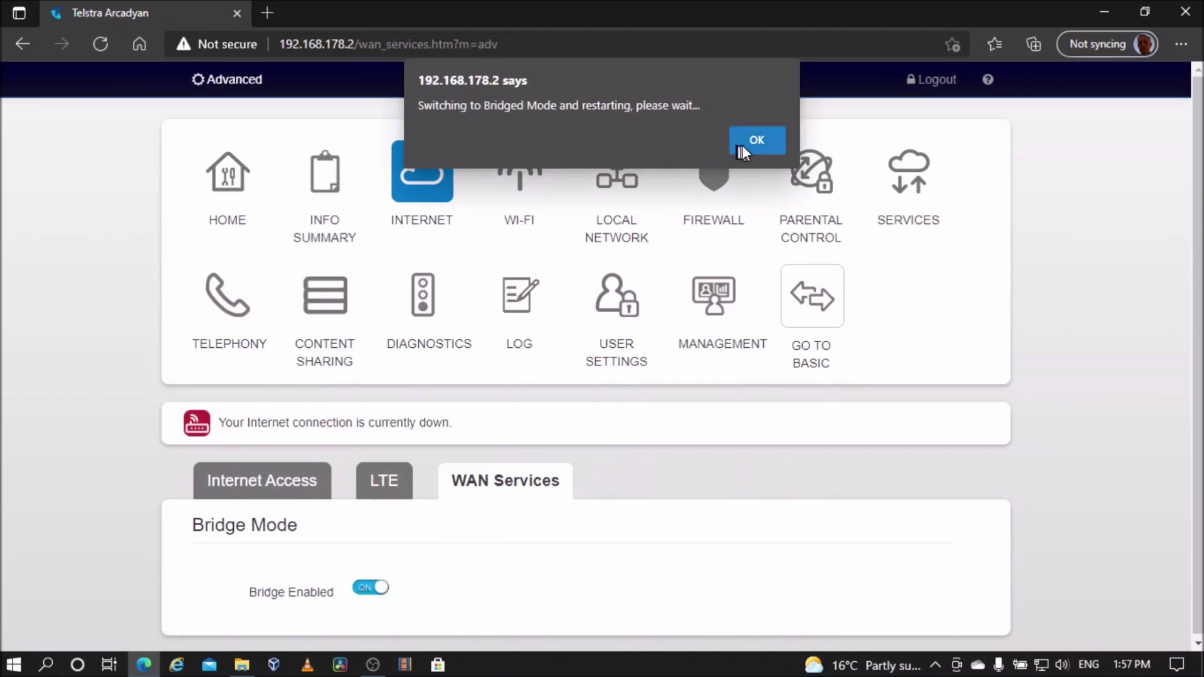